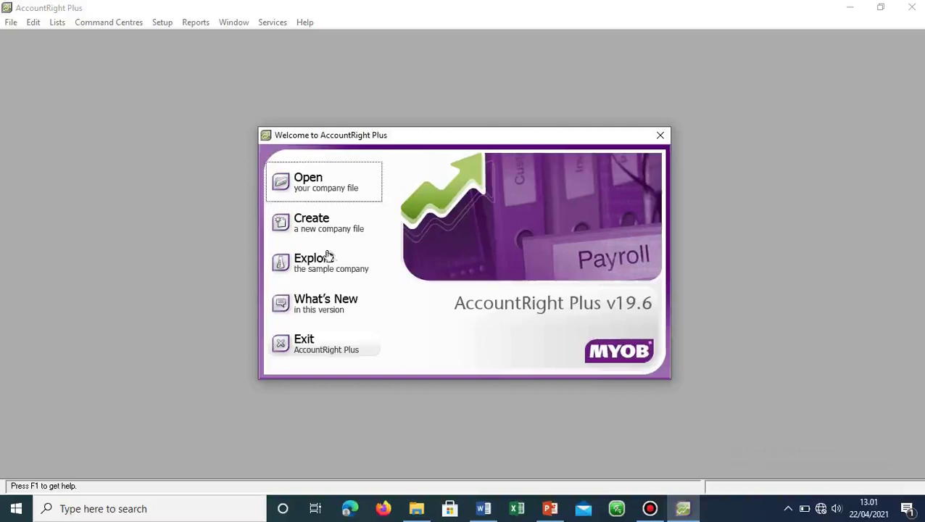
# Step: Open the company file UD_ Taman Siswa.myo from the SMK KEPANJEN folder and sign on as Administrator
pyautogui.click(324, 182)
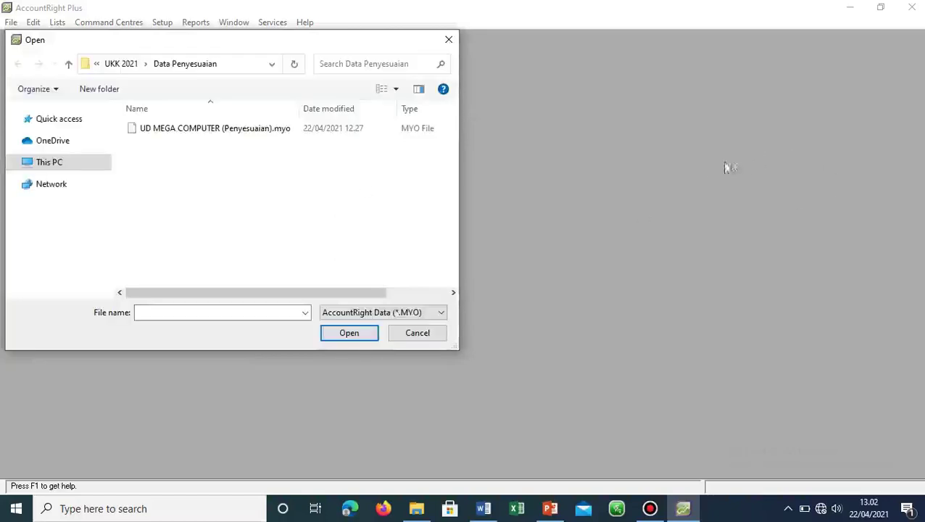
pyautogui.click(69, 66)
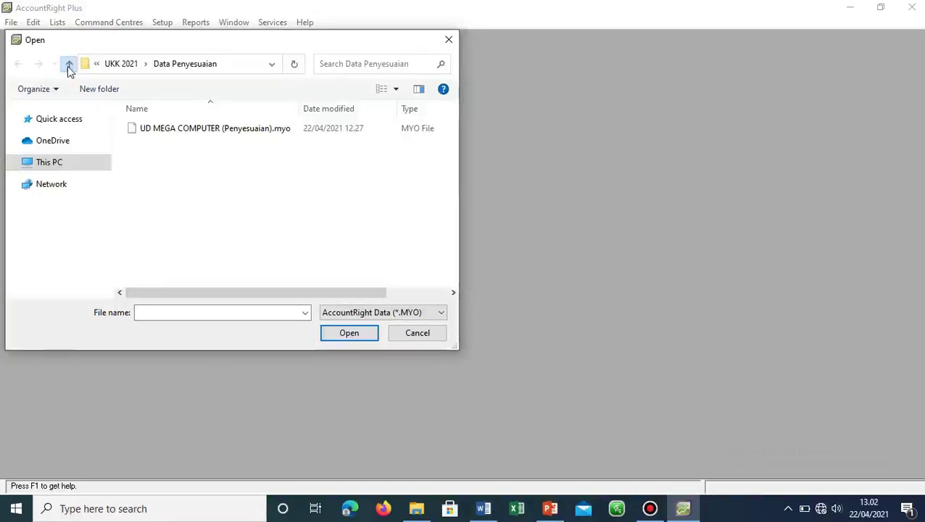
pyautogui.click(190, 264)
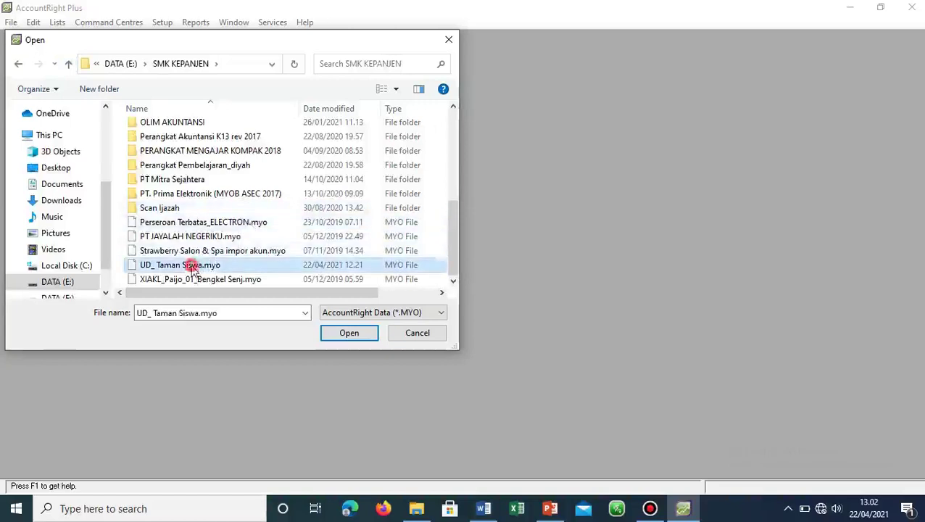
pyautogui.click(350, 338)
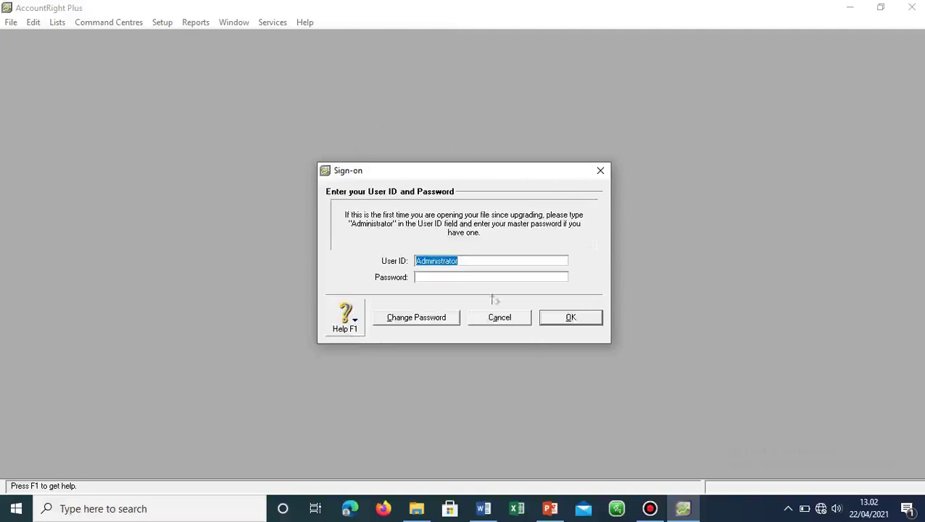
pyautogui.click(588, 320)
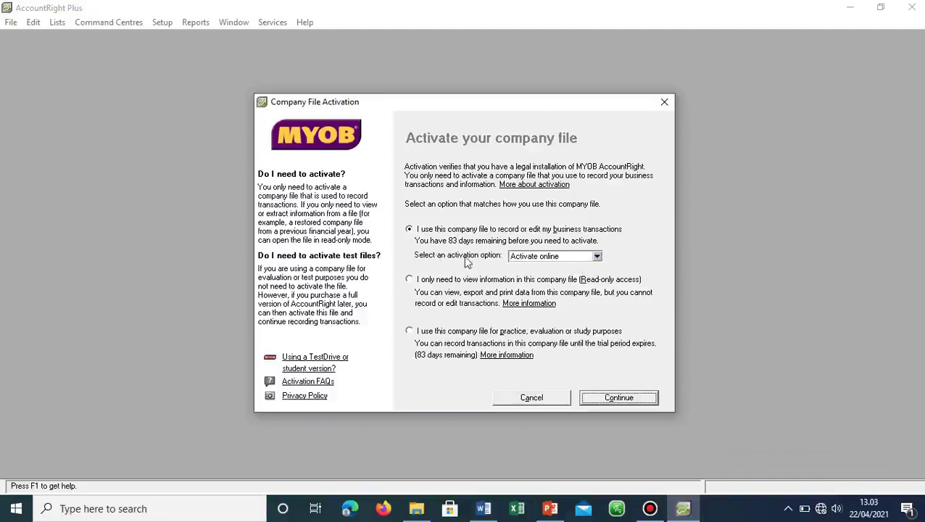
# Step: Activate the company file for practice, evaluation or study purposes and decline data verification
pyautogui.click(596, 257)
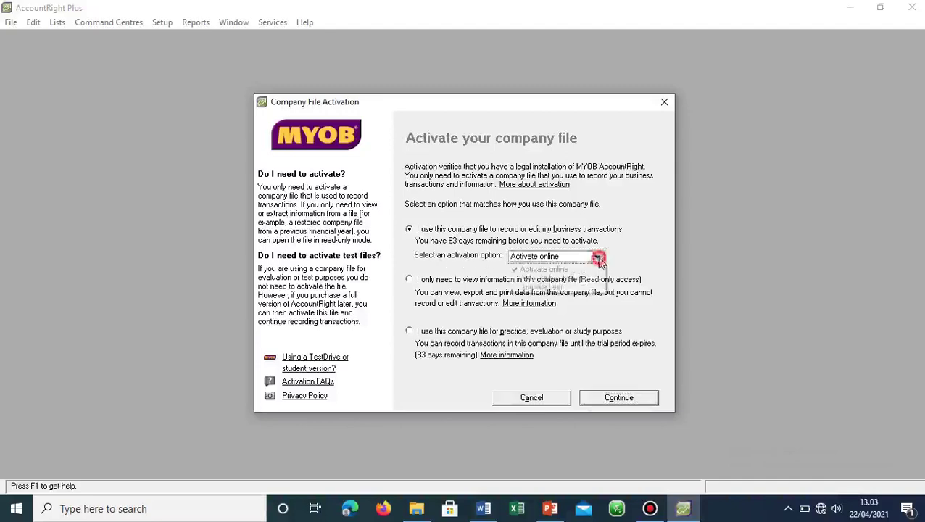
pyautogui.click(575, 287)
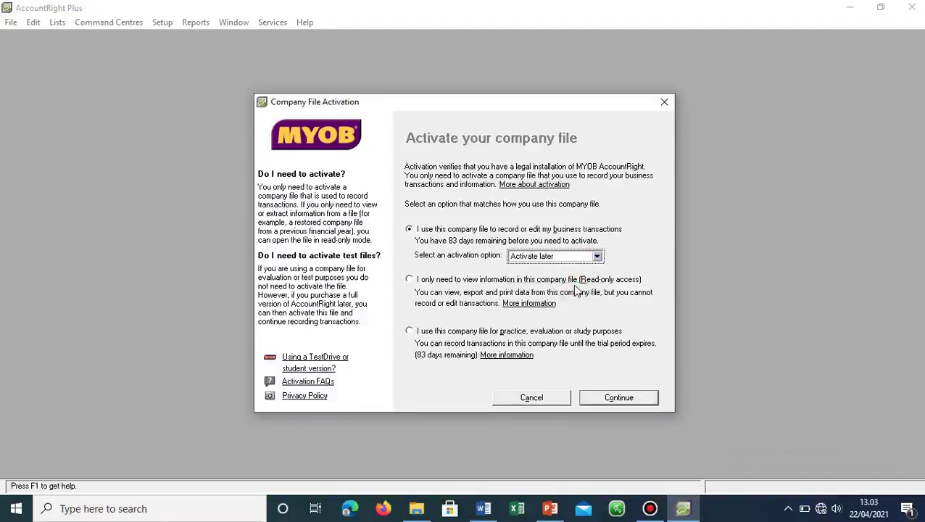
pyautogui.click(410, 331)
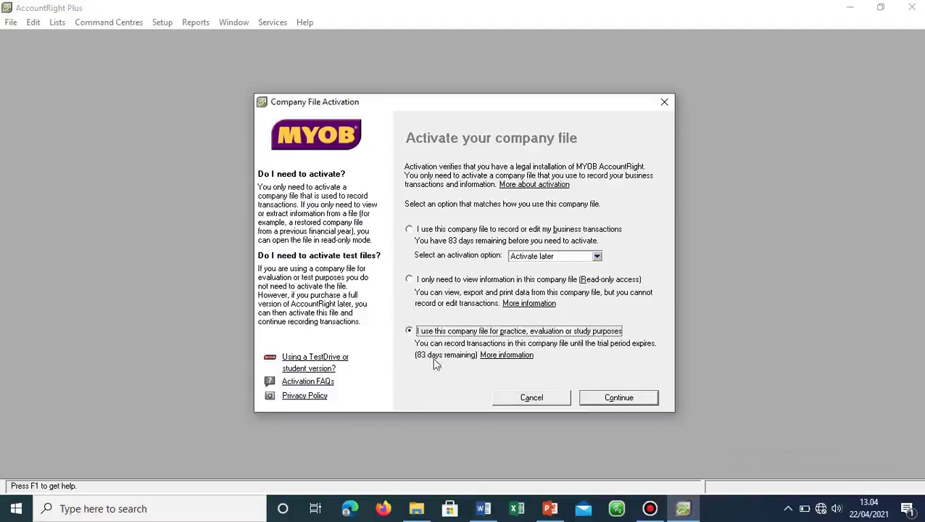
pyautogui.click(626, 402)
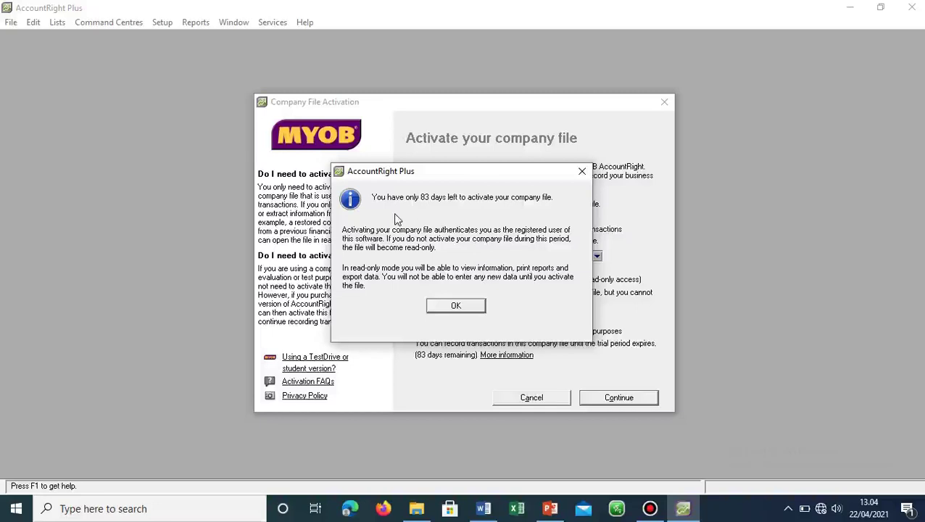
pyautogui.click(457, 306)
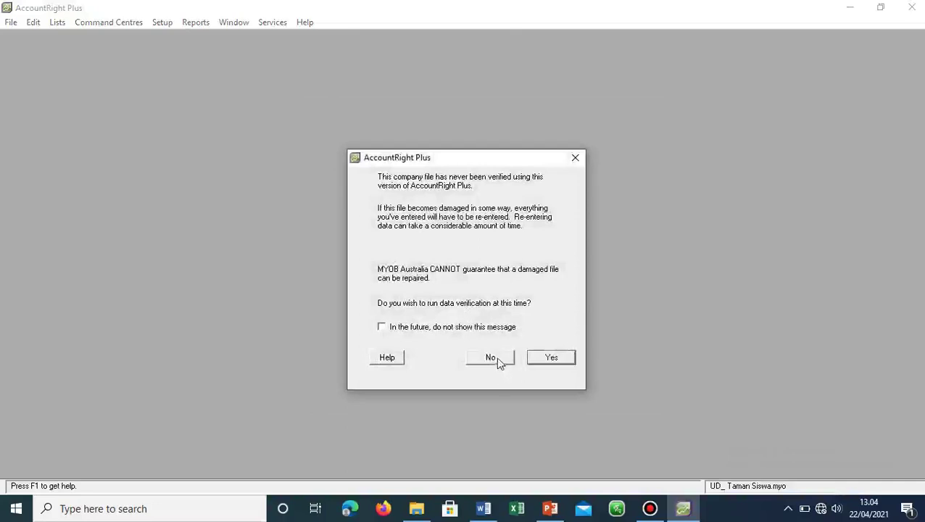
pyautogui.click(494, 359)
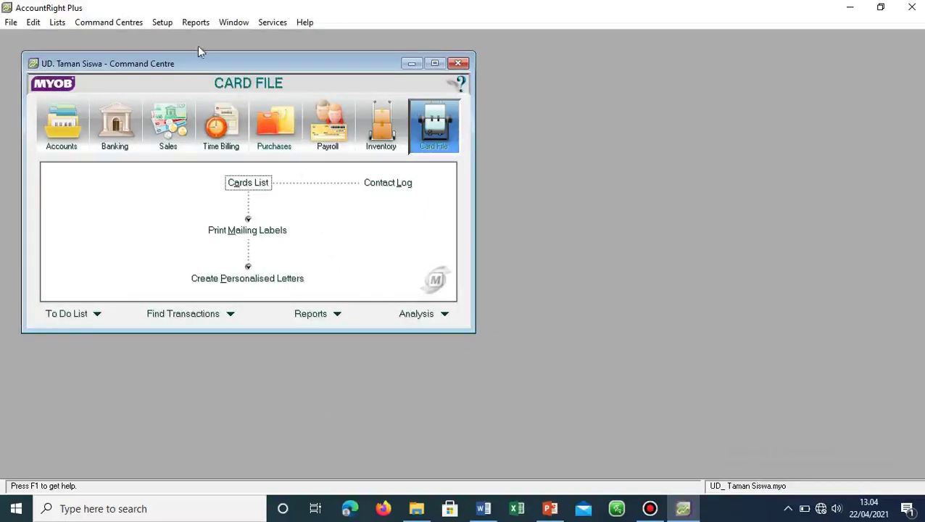
# Step: In the Accounts & Banking linked accounts, change the bank account for undeposited funds to 1-1200 Petty Cash
pyautogui.click(162, 23)
pyautogui.moveTo(229, 69)
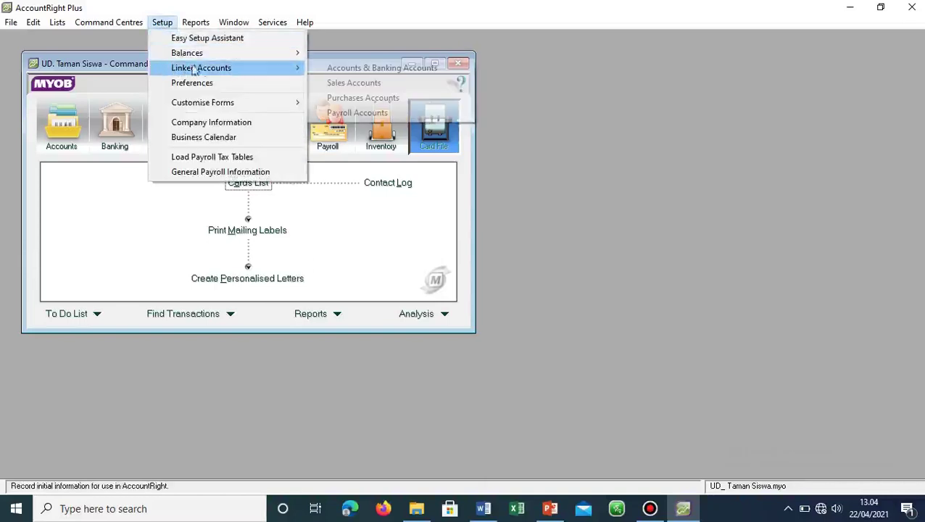
pyautogui.click(327, 71)
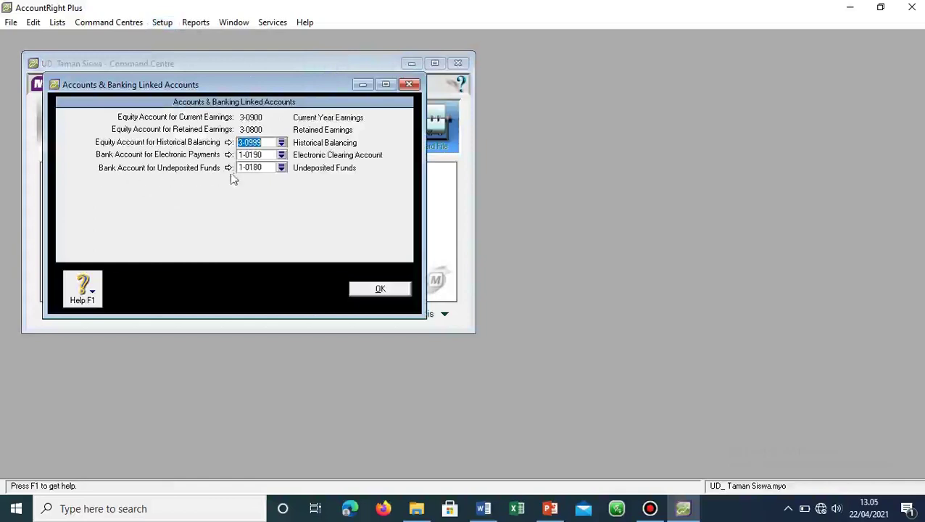
pyautogui.click(282, 168)
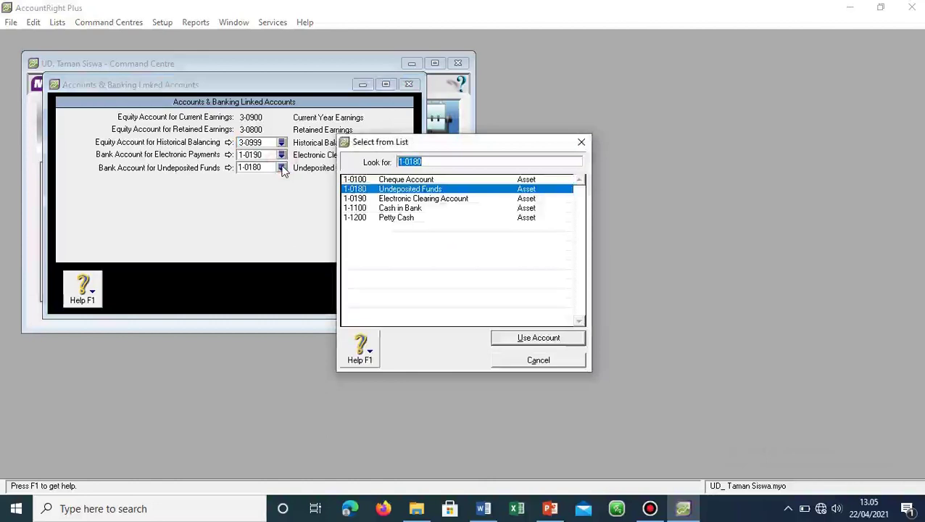
pyautogui.click(406, 219)
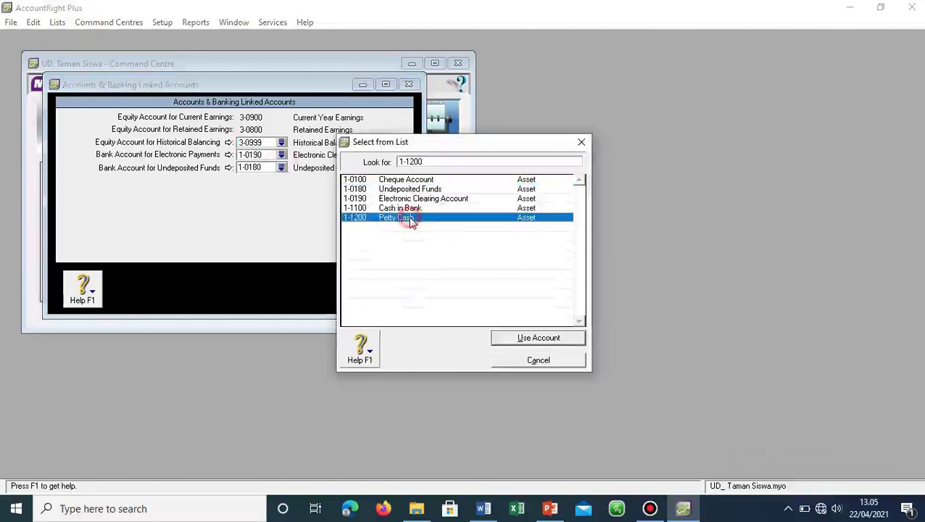
pyautogui.click(538, 340)
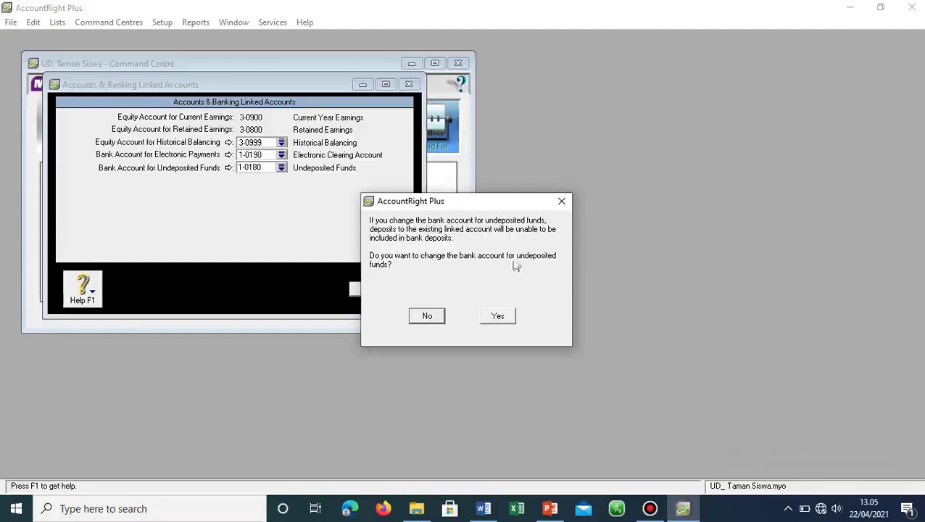
pyautogui.click(497, 317)
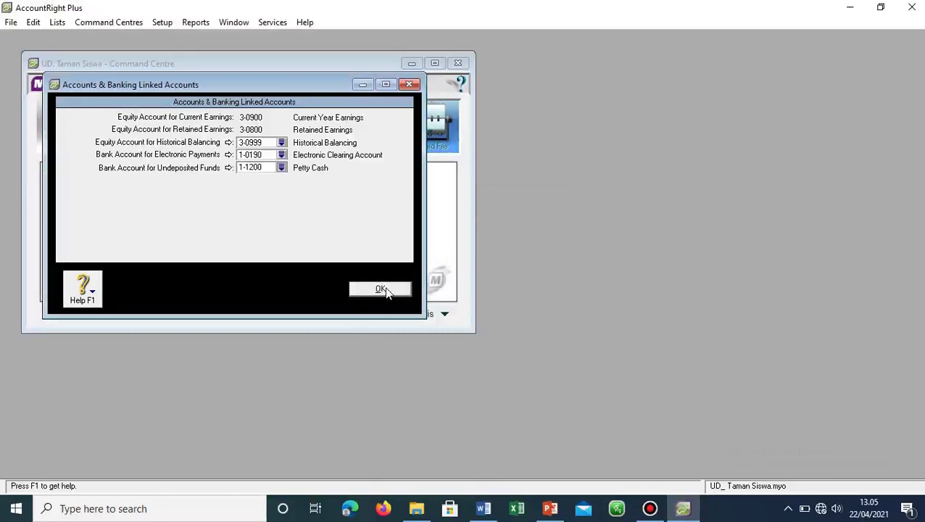
pyautogui.click(381, 290)
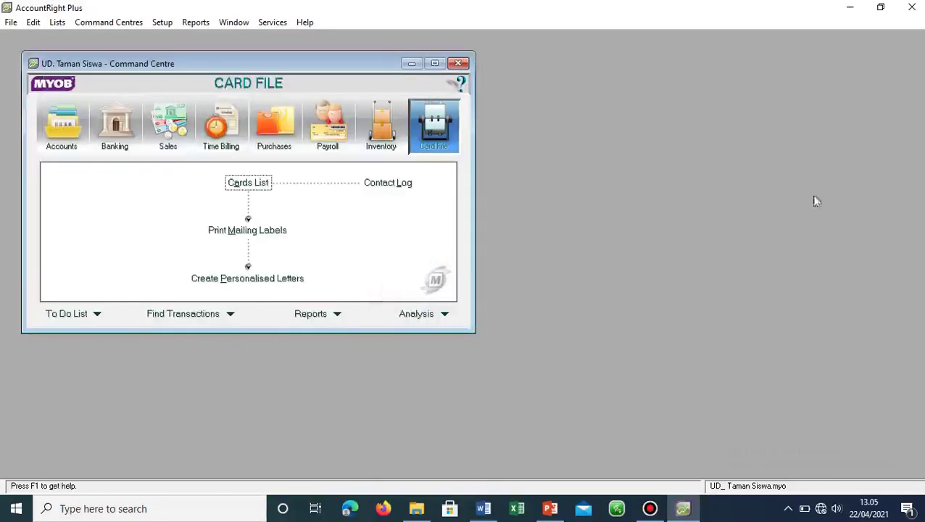
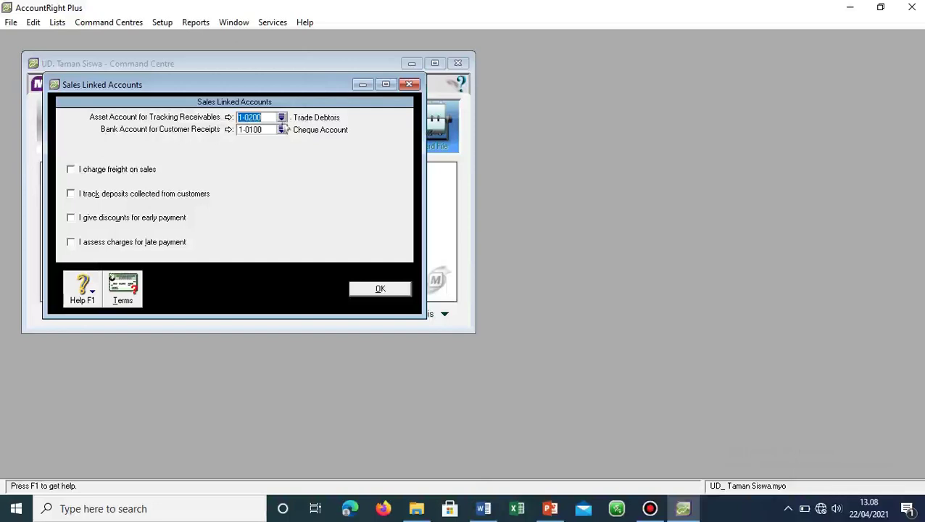
# Step: In Sales Linked Accounts, set the receivables tracking account to 1-1300 Account Receivable and the customer receipts account to 1-1100 Cash in Bank
pyautogui.click(282, 122)
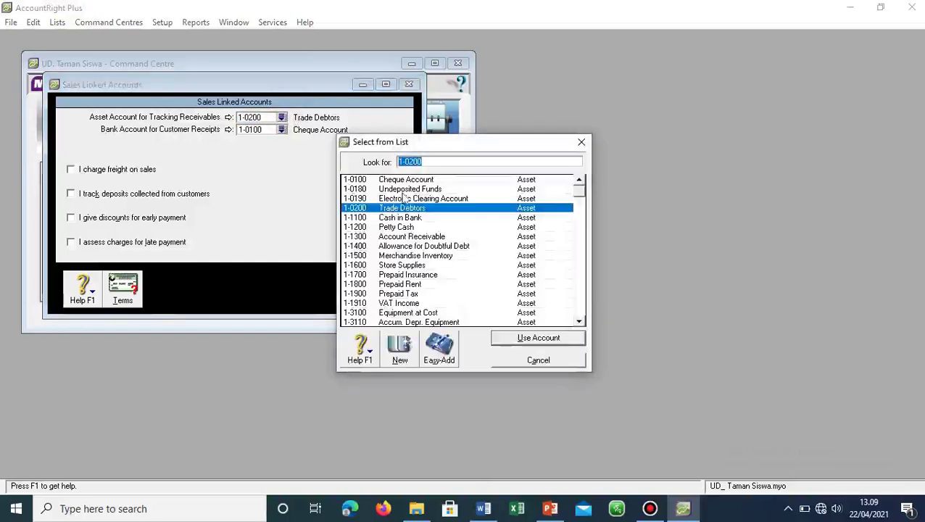
pyautogui.doubleClick(415, 239)
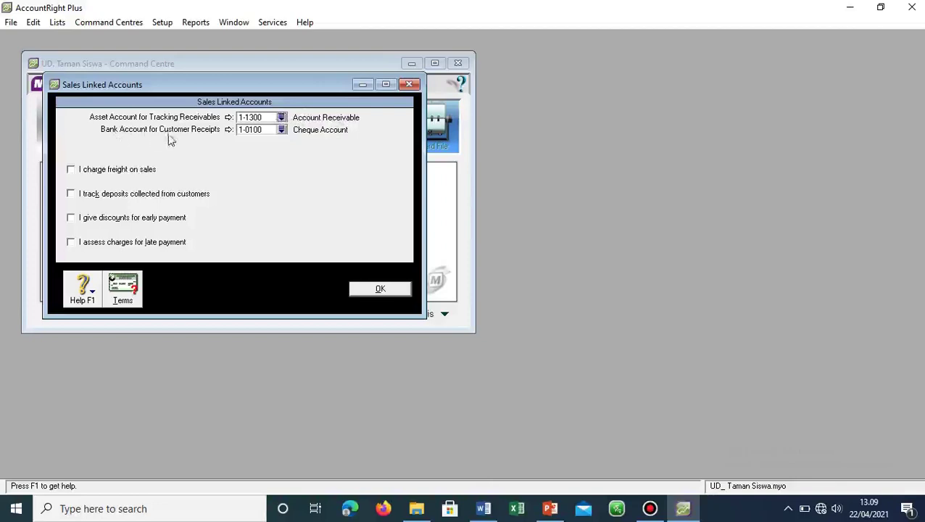
pyautogui.click(282, 130)
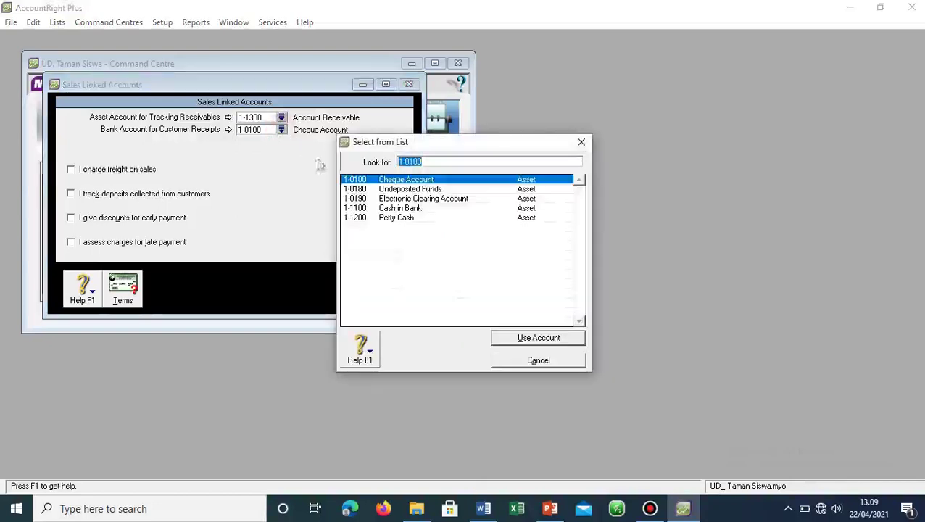
pyautogui.click(411, 209)
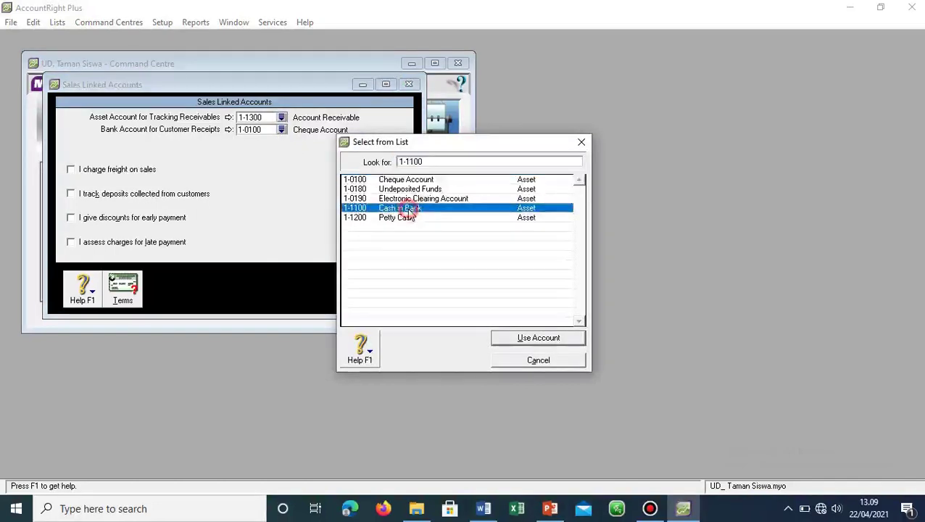
pyautogui.click(539, 338)
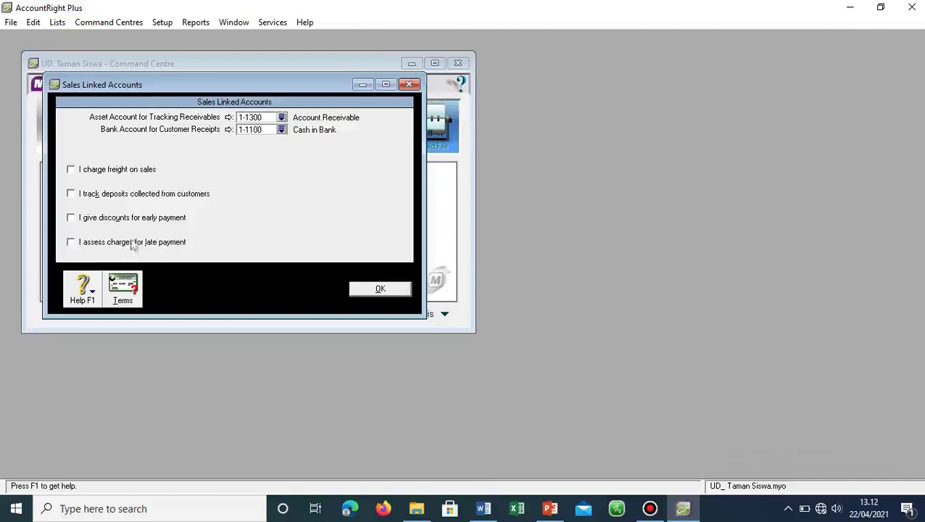
# Step: Enable charges for late payment on sales, with 8-1200 Late Fee Income as the income account, and accept the sales linked accounts
pyautogui.click(70, 244)
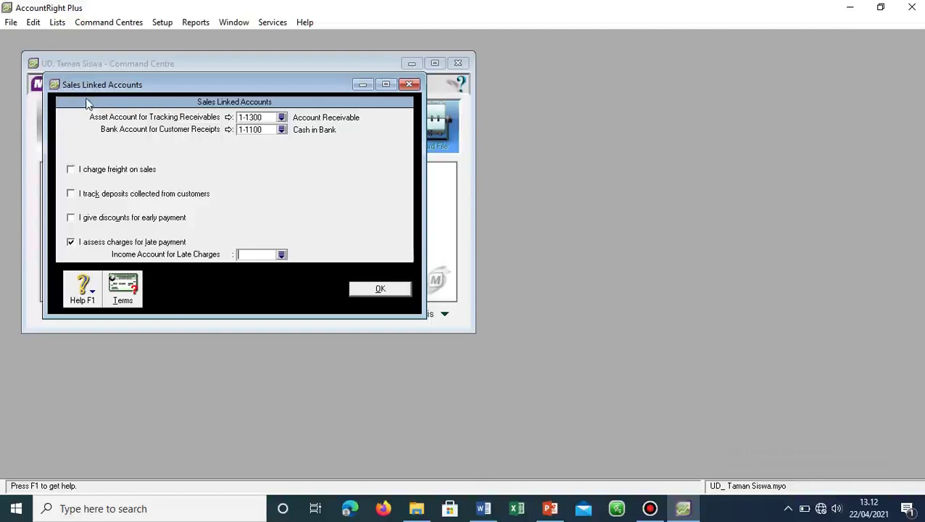
pyautogui.click(282, 255)
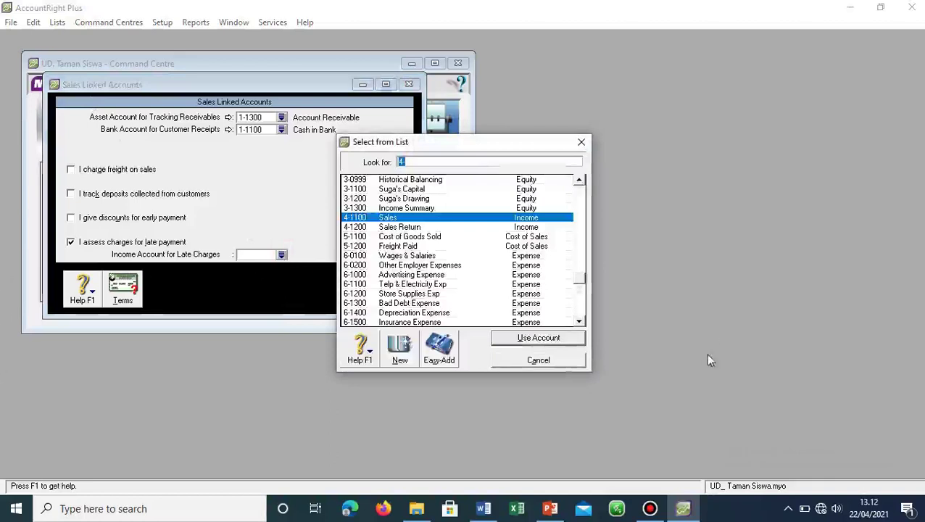
pyautogui.moveTo(578, 277); pyautogui.dragTo(587, 315)
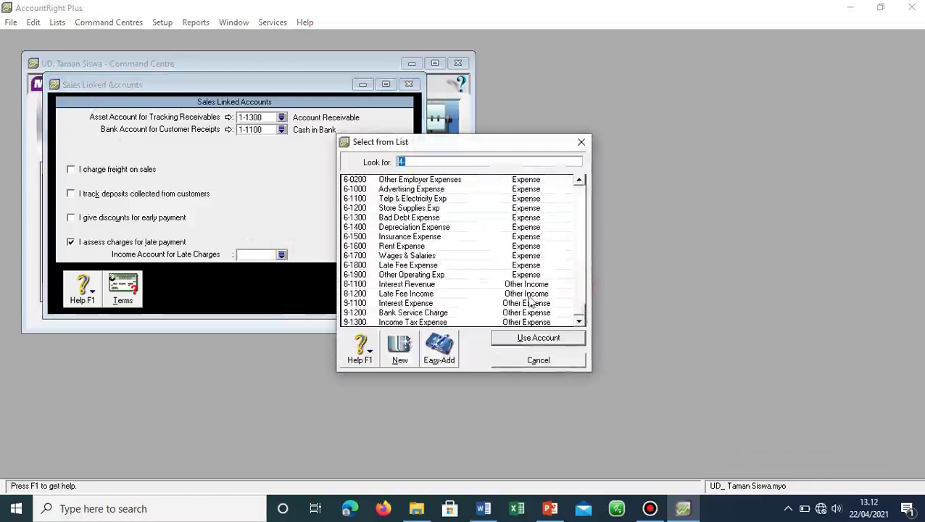
pyautogui.click(411, 295)
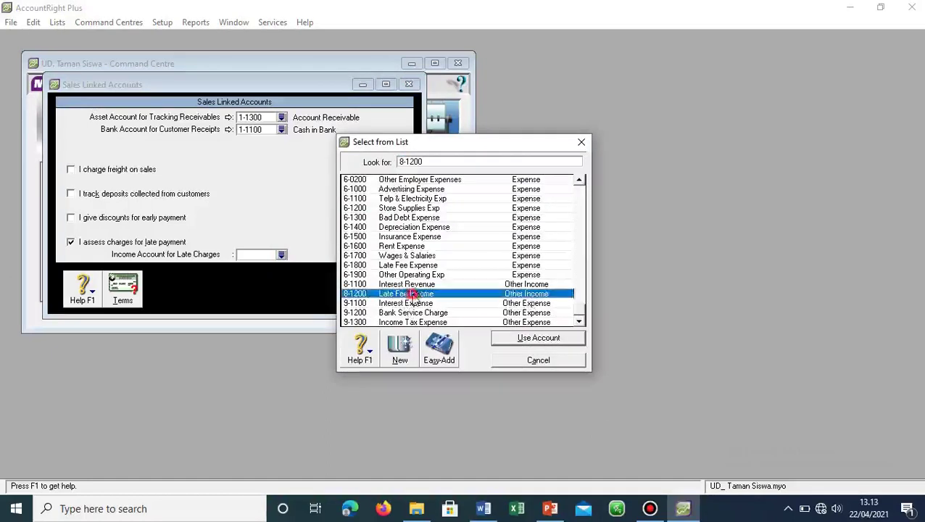
pyautogui.click(523, 341)
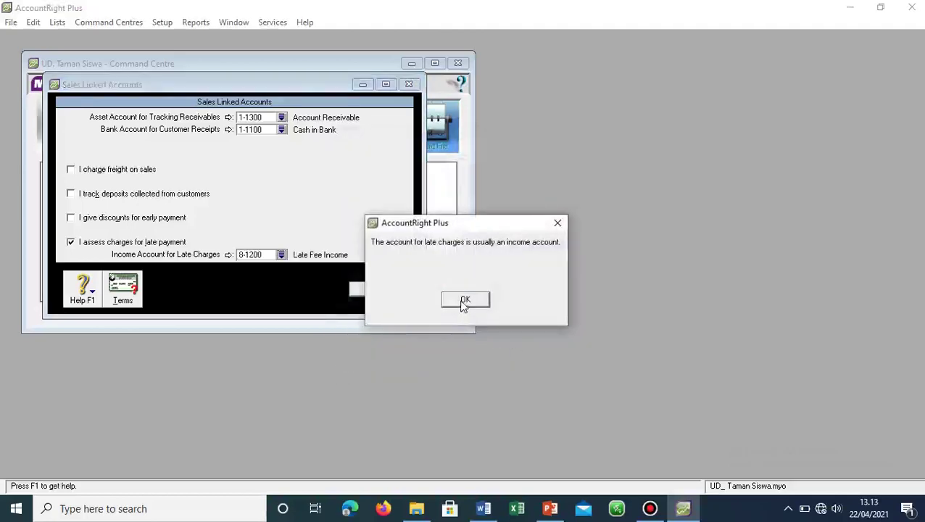
pyautogui.click(465, 301)
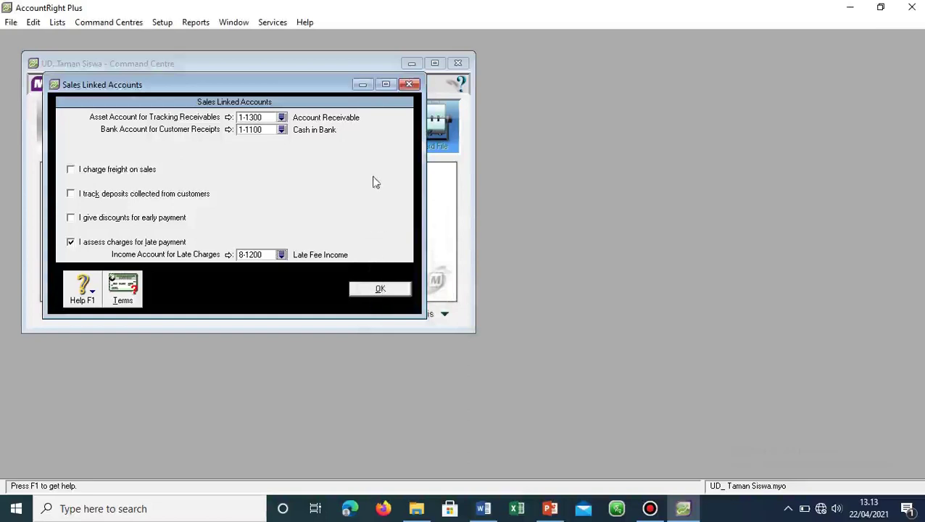
pyautogui.click(382, 289)
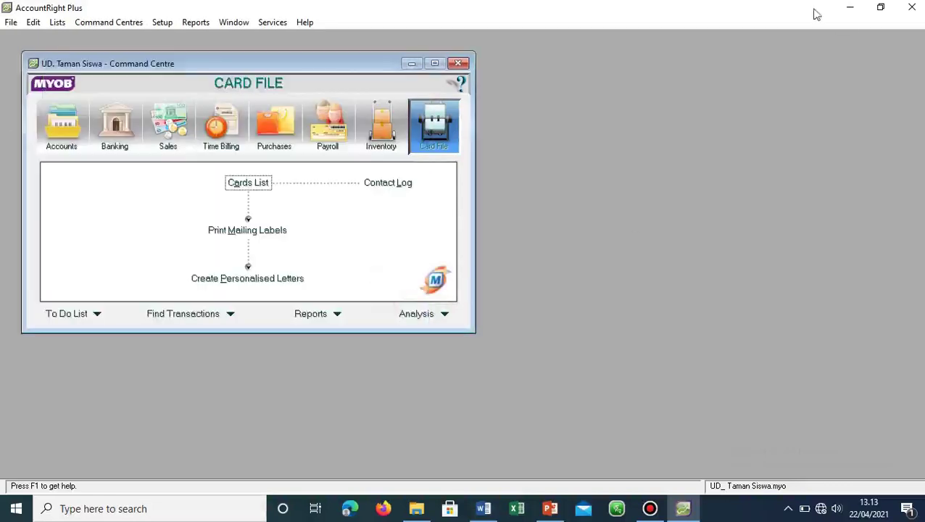
# Step: In Purchases Linked Accounts, set the liability account for tracking payables to 2-1100 Account Payable
pyautogui.click(859, 12)
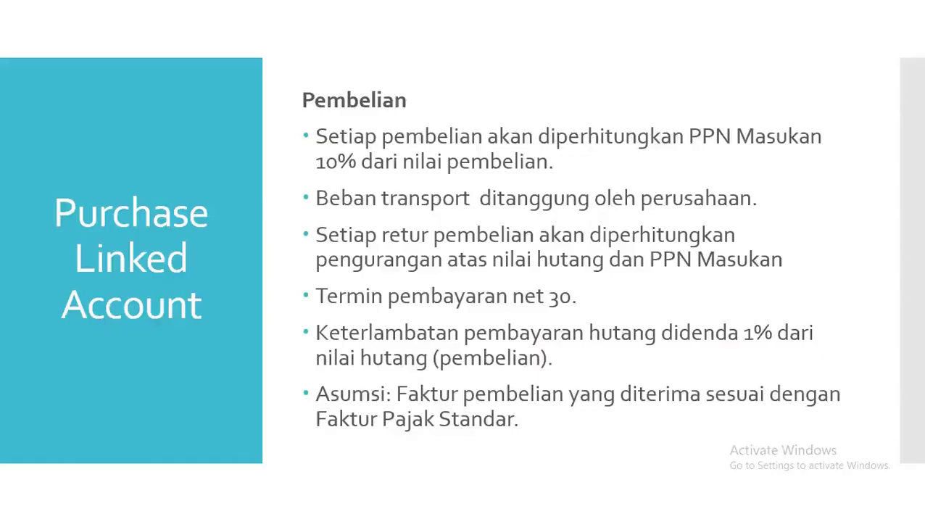
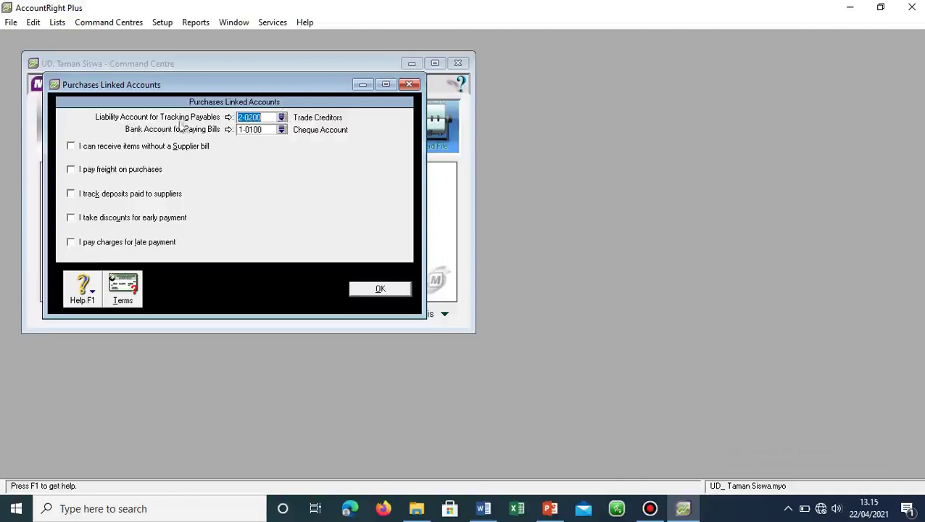
pyautogui.click(282, 118)
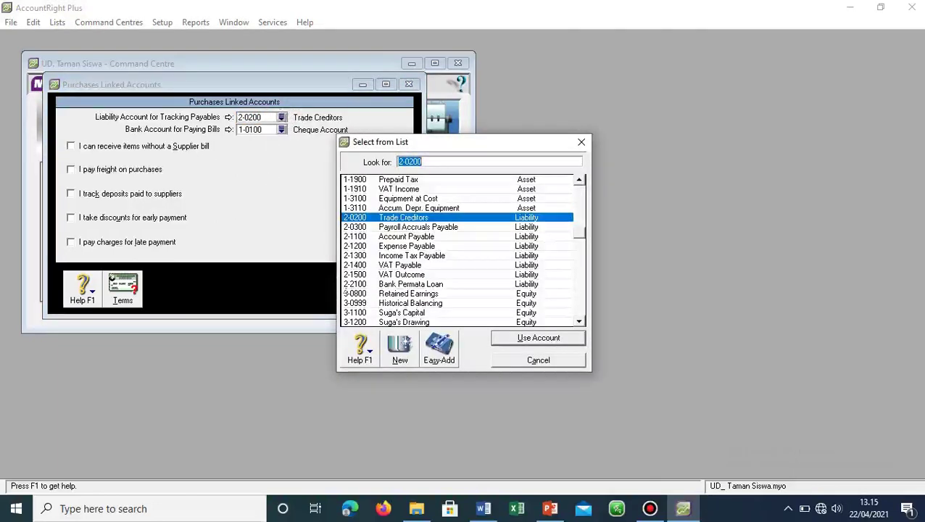
pyautogui.click(429, 238)
pyautogui.doubleClick(430, 238)
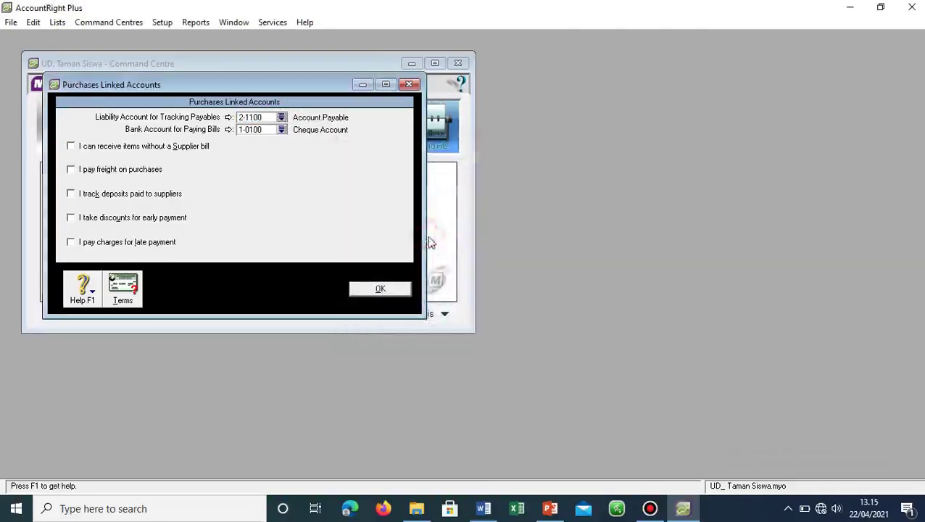
# Step: In Purchases Linked Accounts, set the bank account for paying bills to 1-1100 Cash in Bank
pyautogui.click(282, 129)
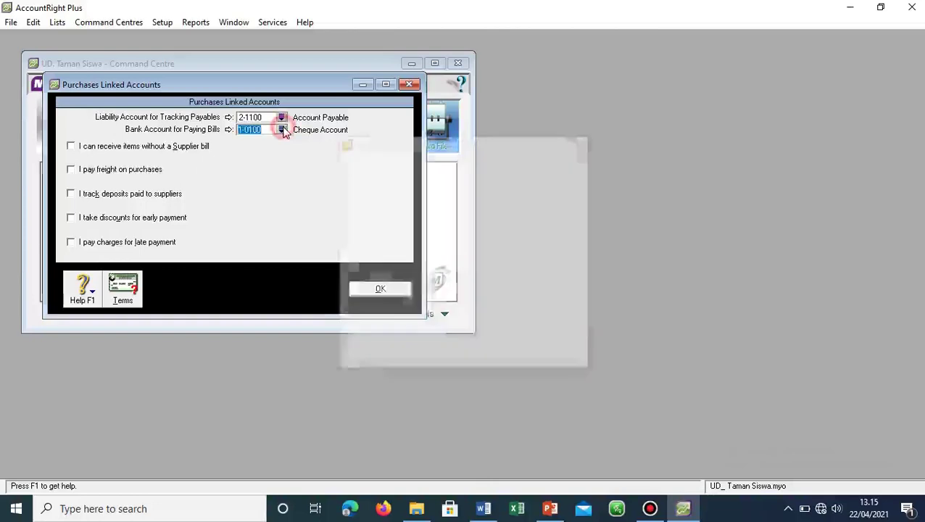
pyautogui.click(409, 208)
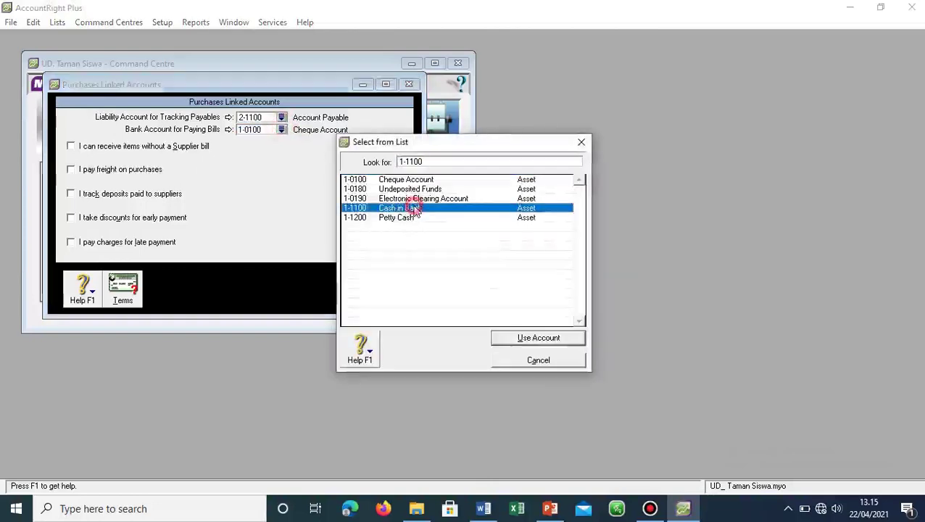
pyautogui.click(527, 345)
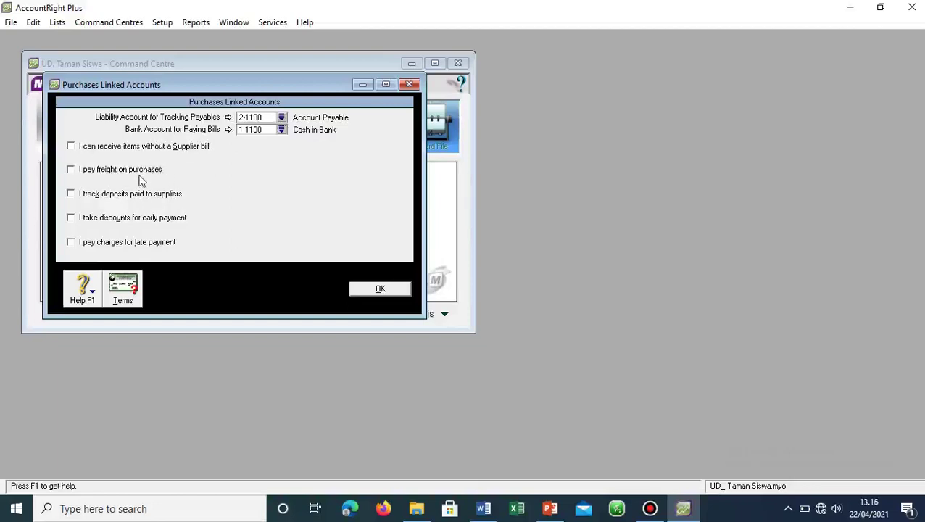
# Step: Enable freight paid on purchases, with 5-1200 Freight Paid as the expense or cost of sales account
pyautogui.click(72, 171)
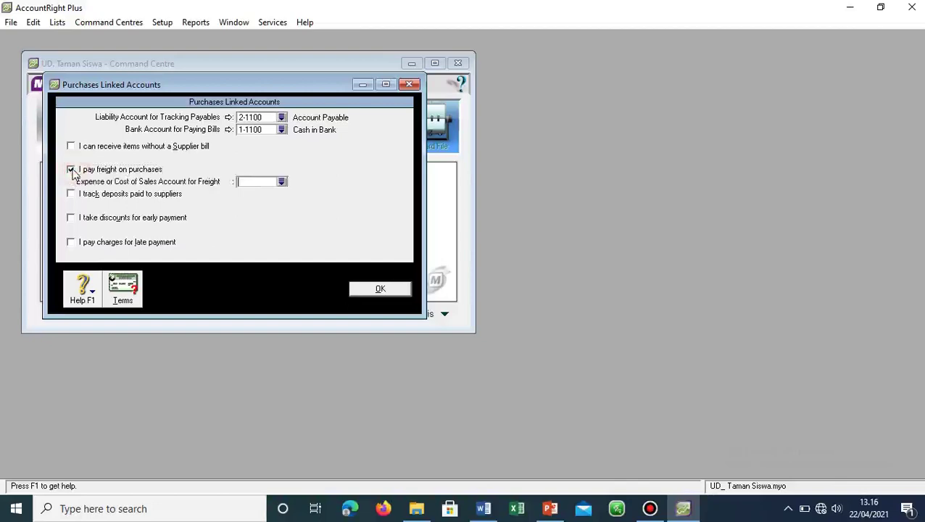
pyautogui.click(283, 184)
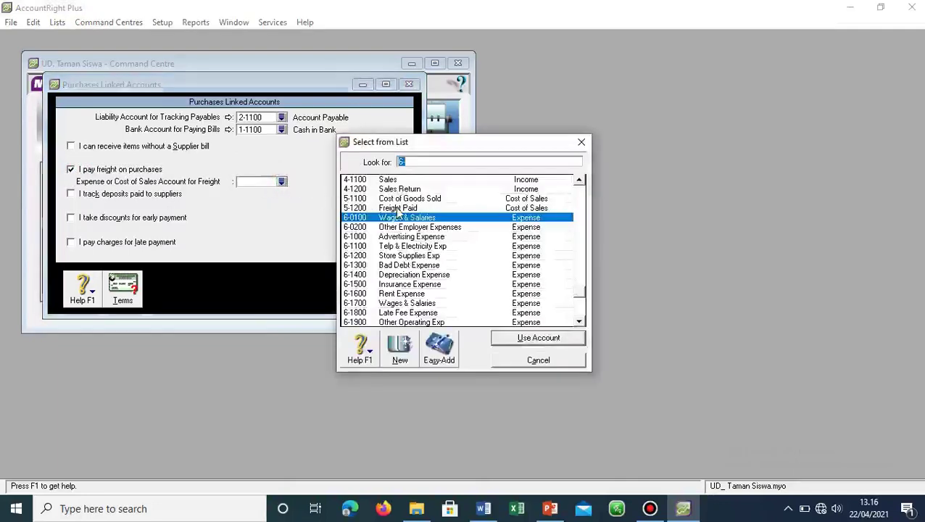
pyautogui.click(398, 209)
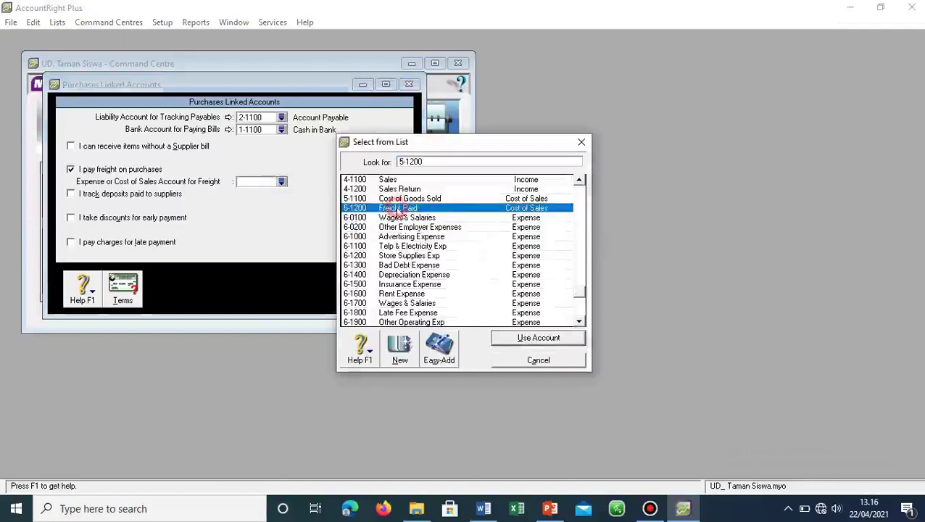
pyautogui.click(532, 341)
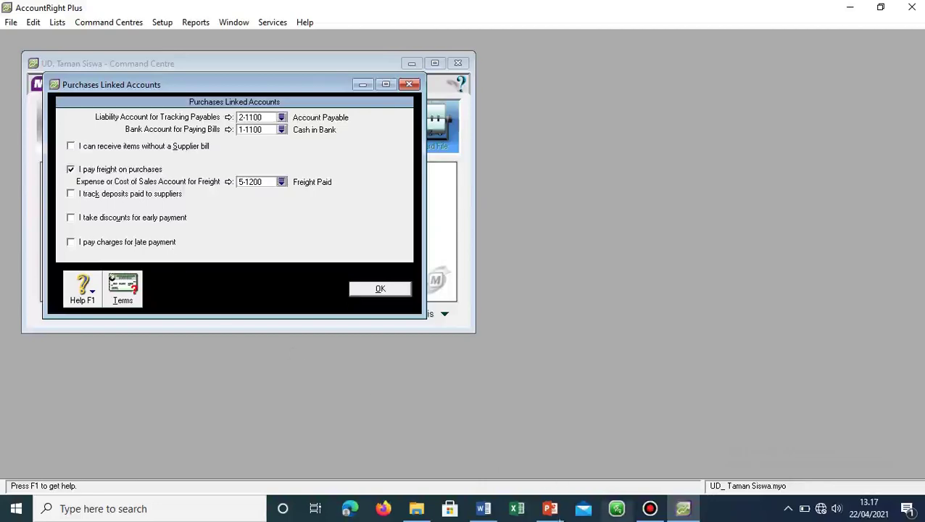
# Step: Following the Purchase Linked Account slide in PowerPoint, enable late payment charges on purchases with expense account 6-1800 Late Fee Expense and accept the purchases linked accounts
pyautogui.click(551, 509)
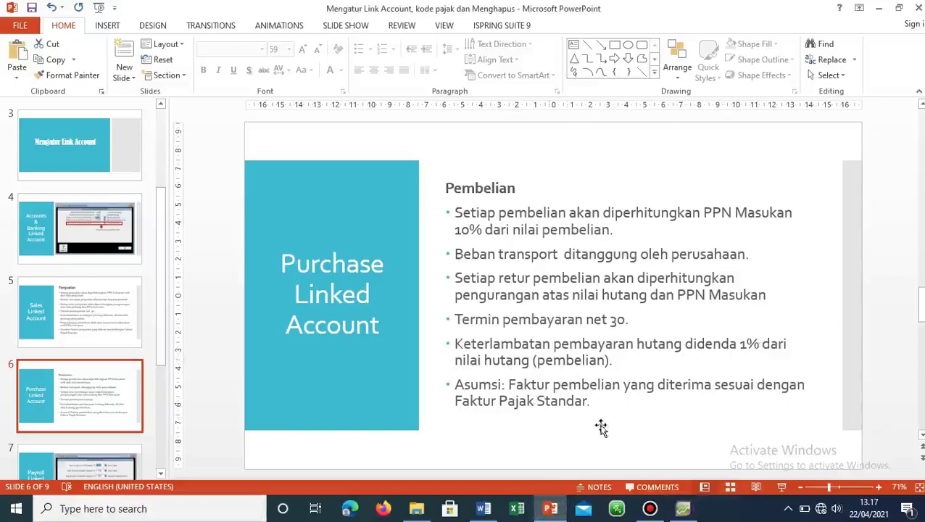
pyautogui.click(682, 505)
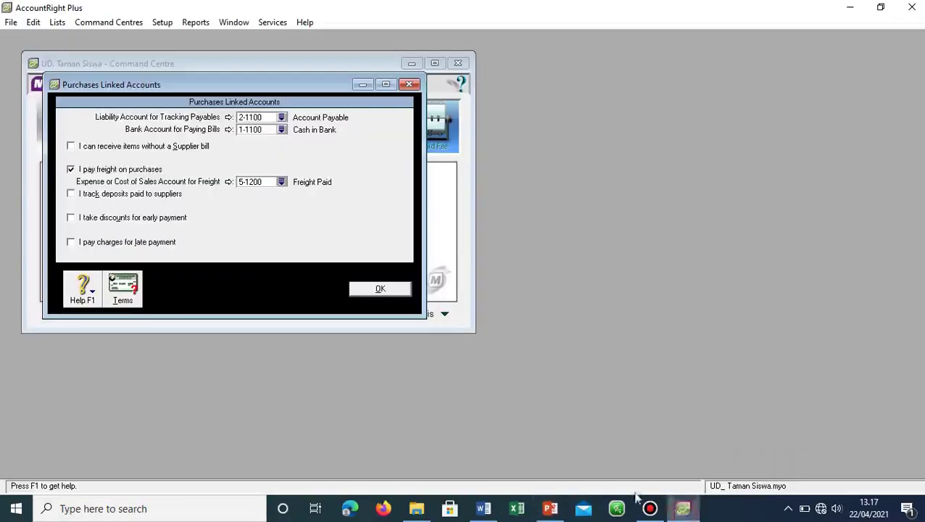
pyautogui.click(73, 243)
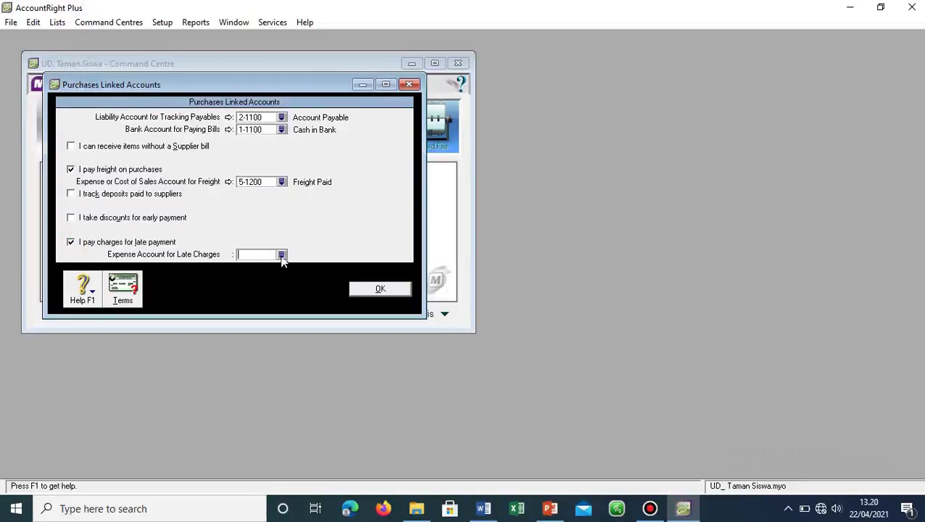
pyautogui.click(281, 255)
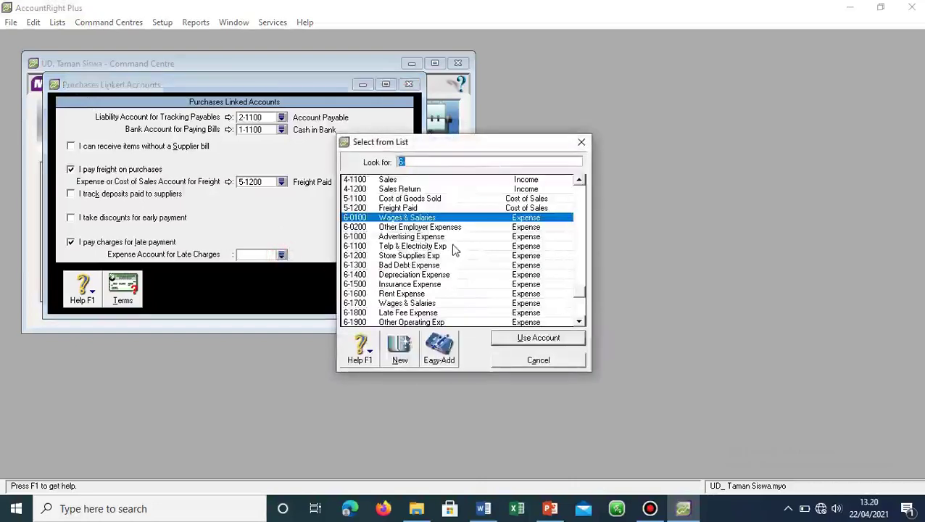
pyautogui.click(434, 314)
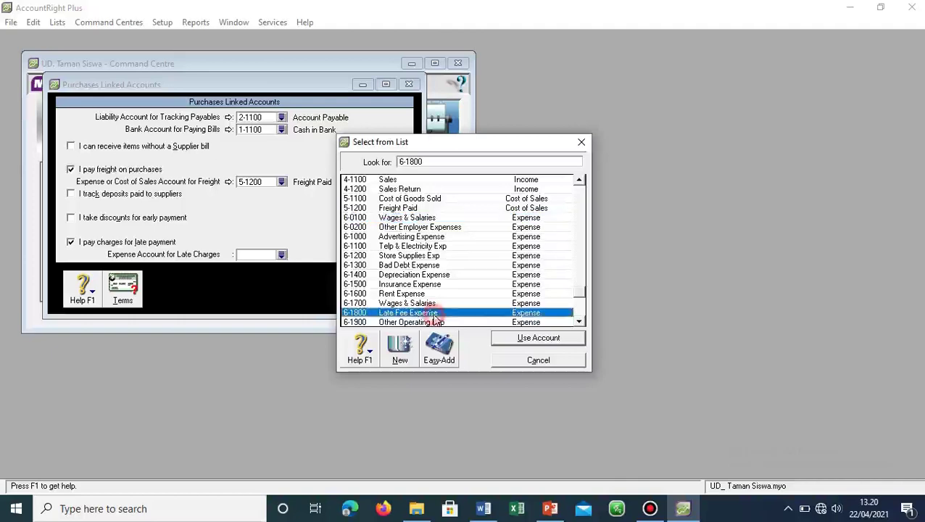
pyautogui.click(517, 341)
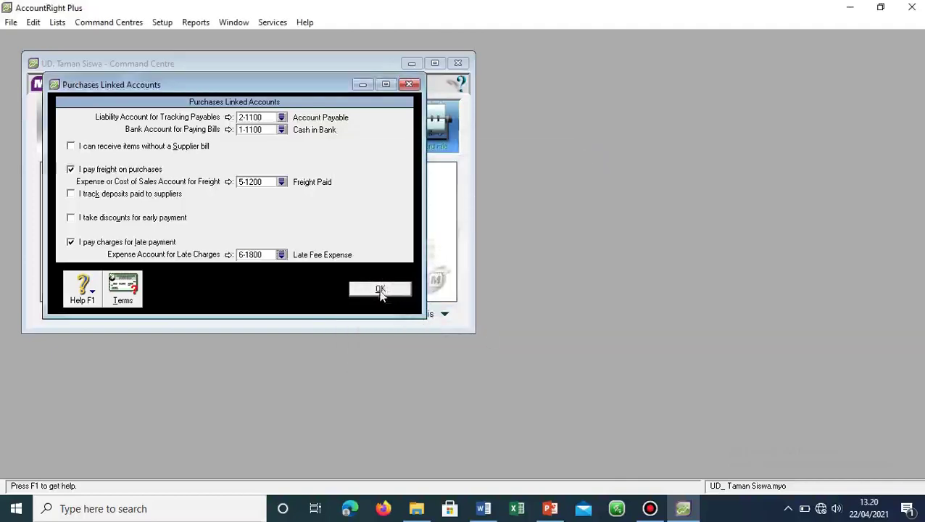
pyautogui.click(380, 290)
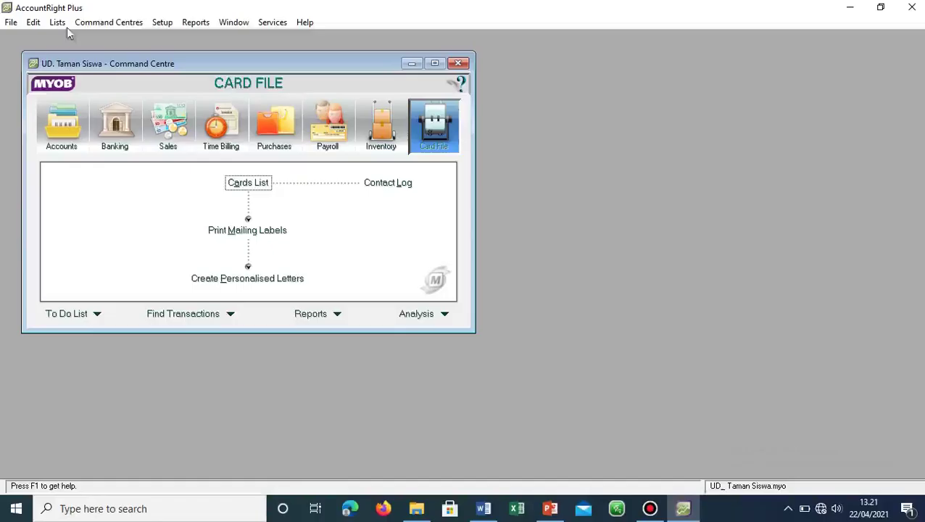
# Step: In Payroll Linked Accounts, set the bank accounts for cash payments and cheque payments to 1-1100 Cash in Bank
pyautogui.click(171, 25)
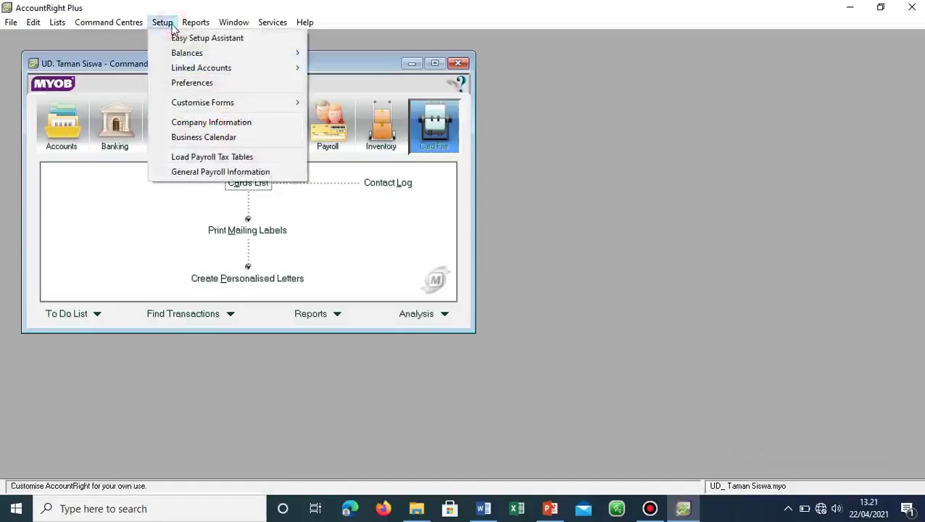
pyautogui.moveTo(211, 69)
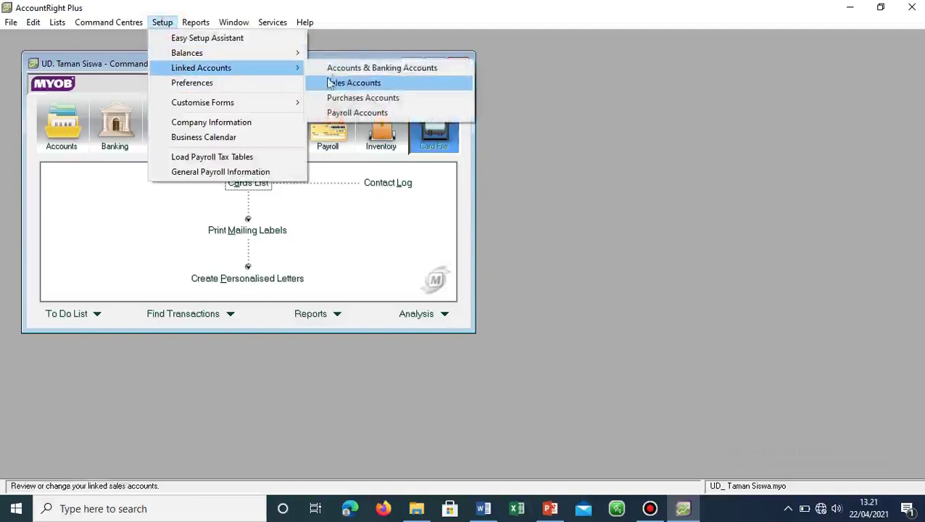
pyautogui.click(350, 113)
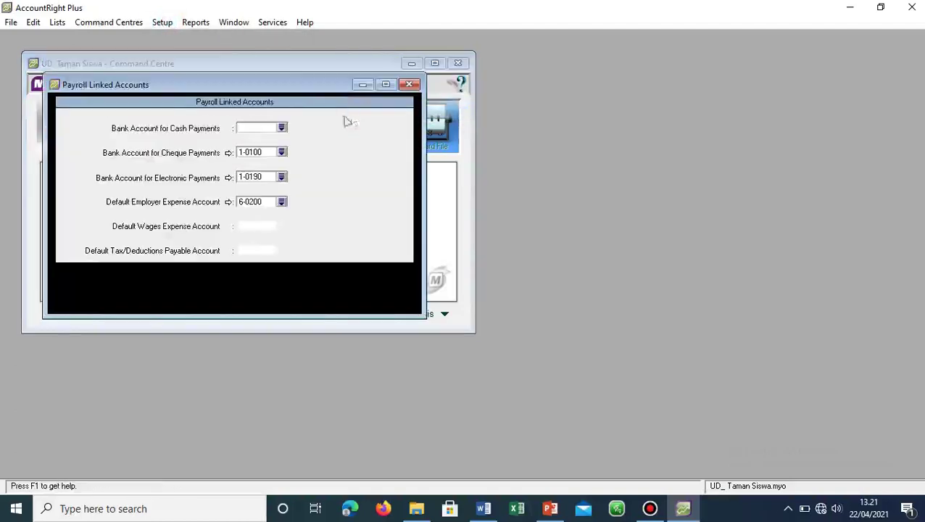
pyautogui.click(282, 128)
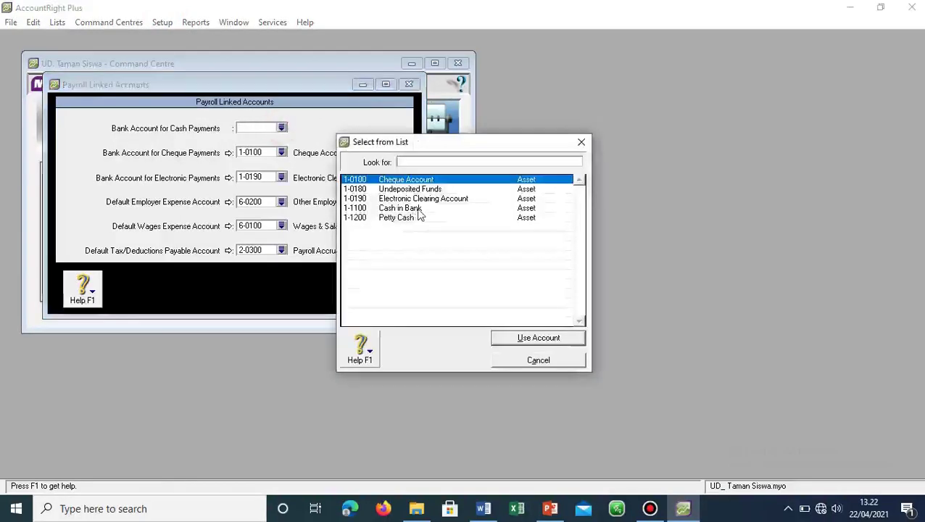
pyautogui.doubleClick(418, 211)
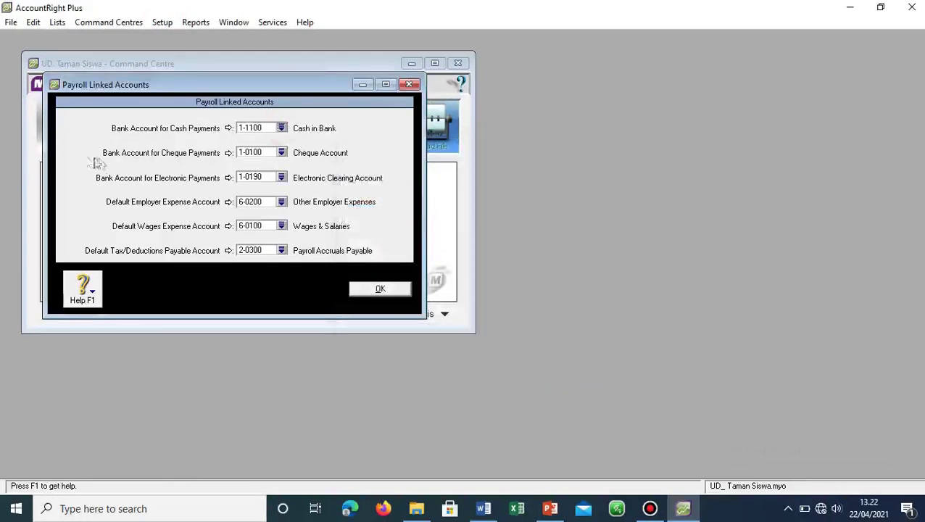
pyautogui.click(282, 153)
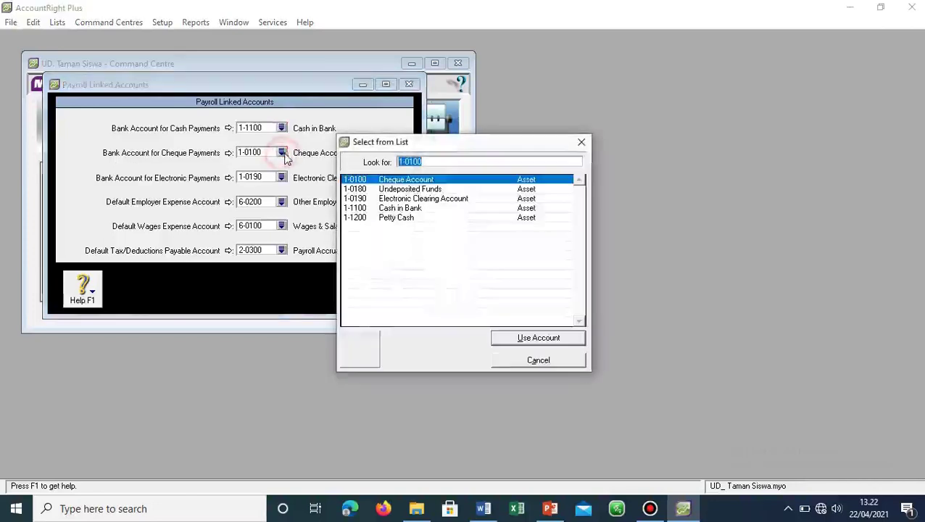
pyautogui.doubleClick(399, 210)
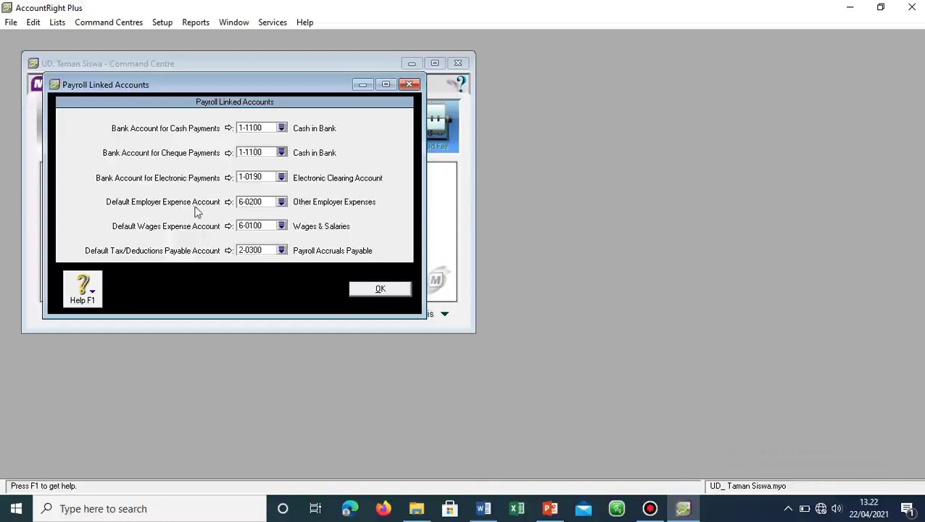
# Step: Set the default employer expense account to 6-1700 Wages & Salaries and accept the payroll linked accounts
pyautogui.click(281, 202)
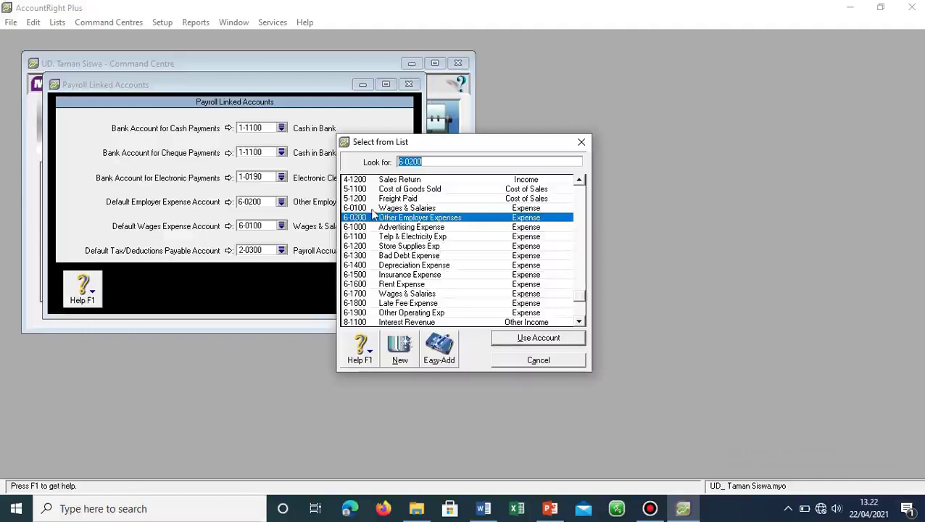
pyautogui.doubleClick(362, 293)
pyautogui.click(364, 291)
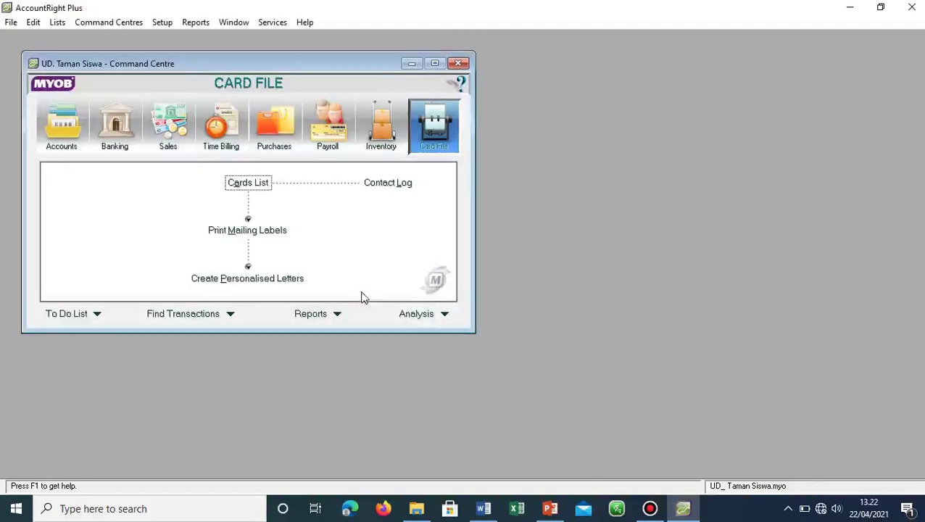
# Step: Reopen Payroll Linked Accounts and set the default wages expense account to 6-1700 Wages & Salaries
pyautogui.click(168, 25)
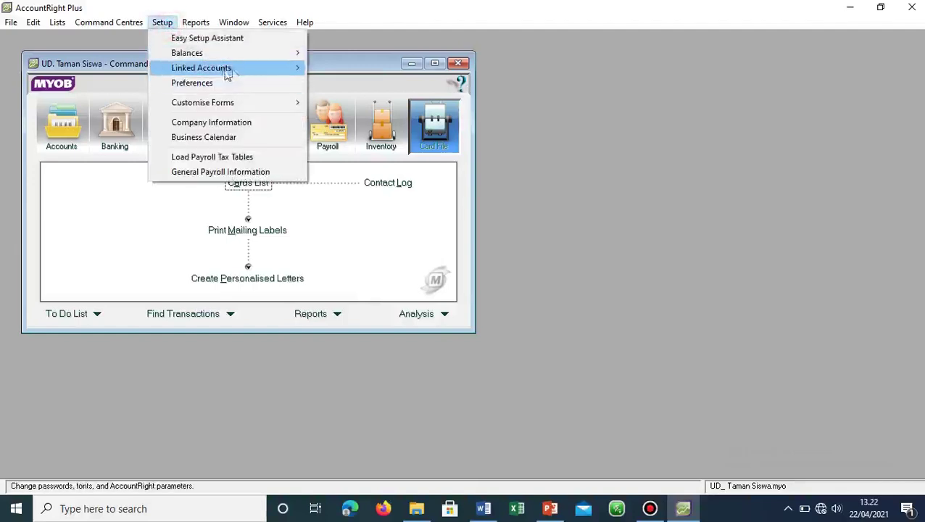
pyautogui.moveTo(297, 68)
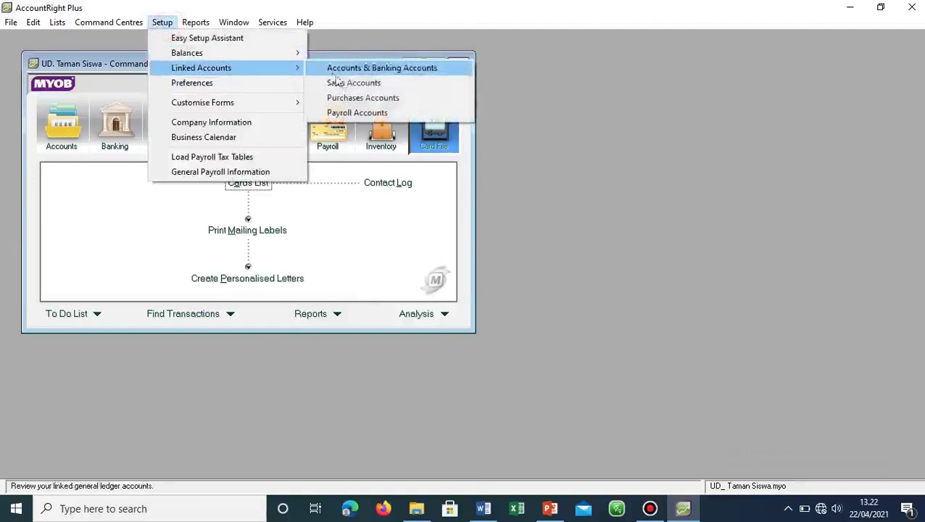
pyautogui.click(372, 113)
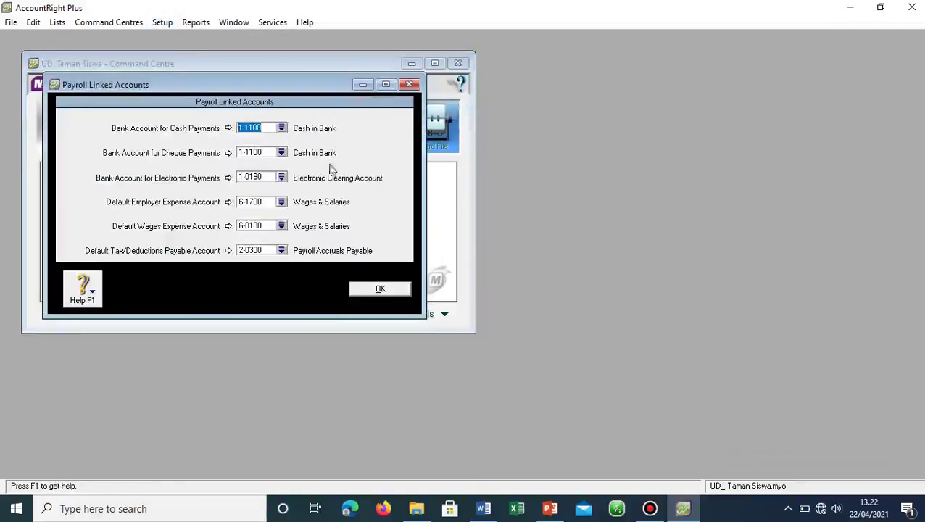
pyautogui.click(281, 226)
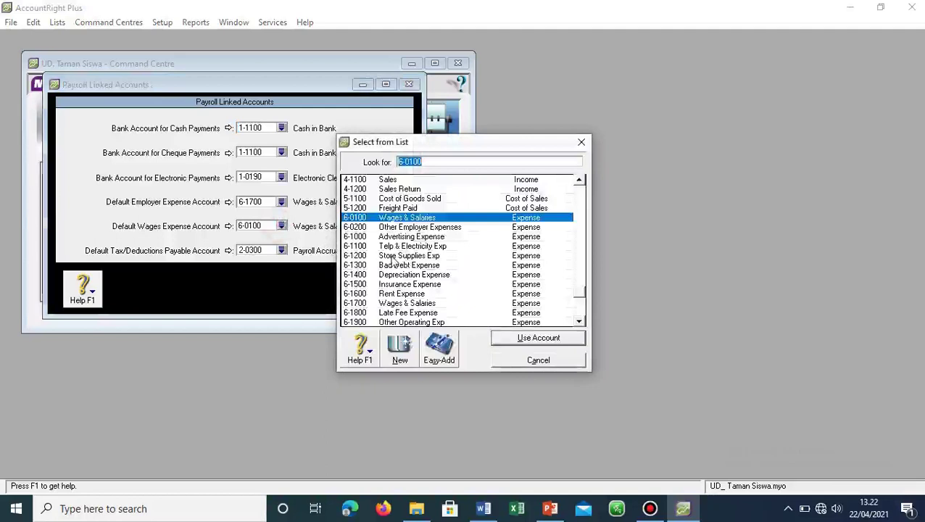
pyautogui.click(407, 304)
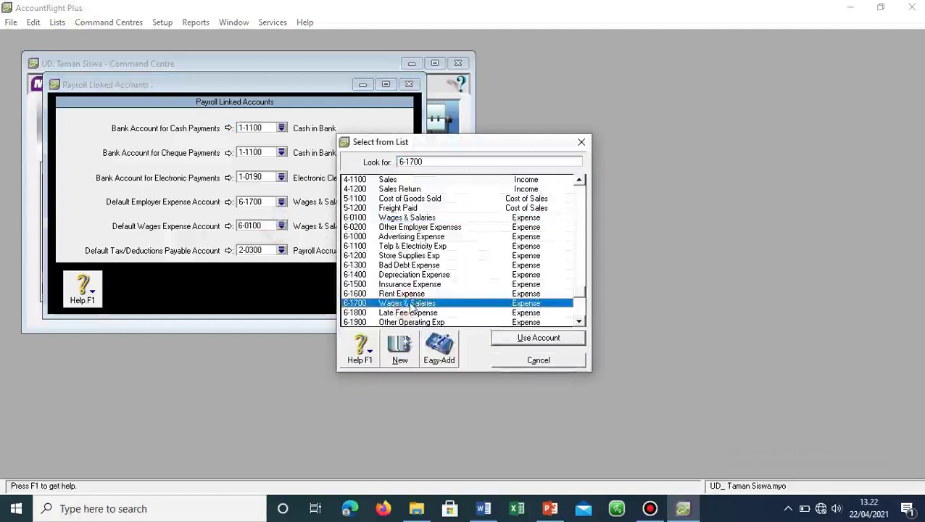
pyautogui.click(538, 339)
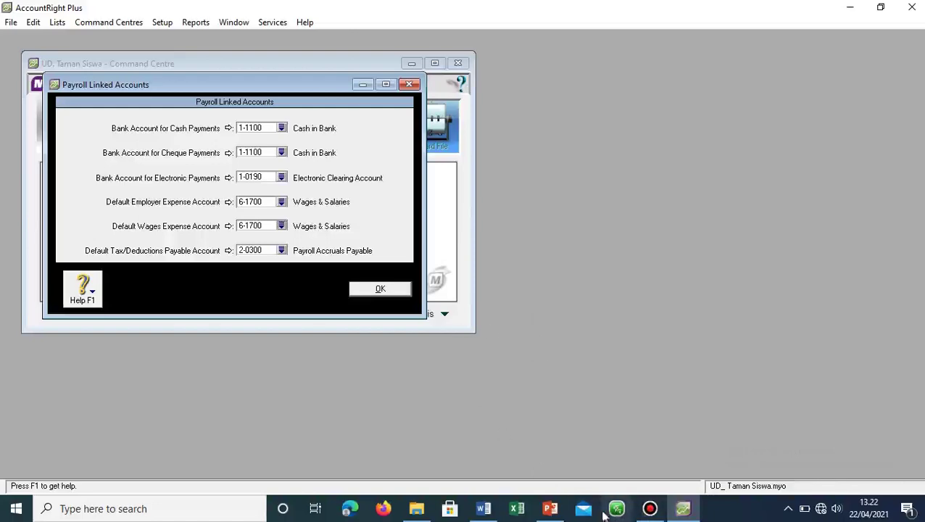
# Step: Following the Payroll Linked Account slide in PowerPoint, set the default tax/deductions payable account to 1-0190 Electronic Clearing Account
pyautogui.click(550, 508)
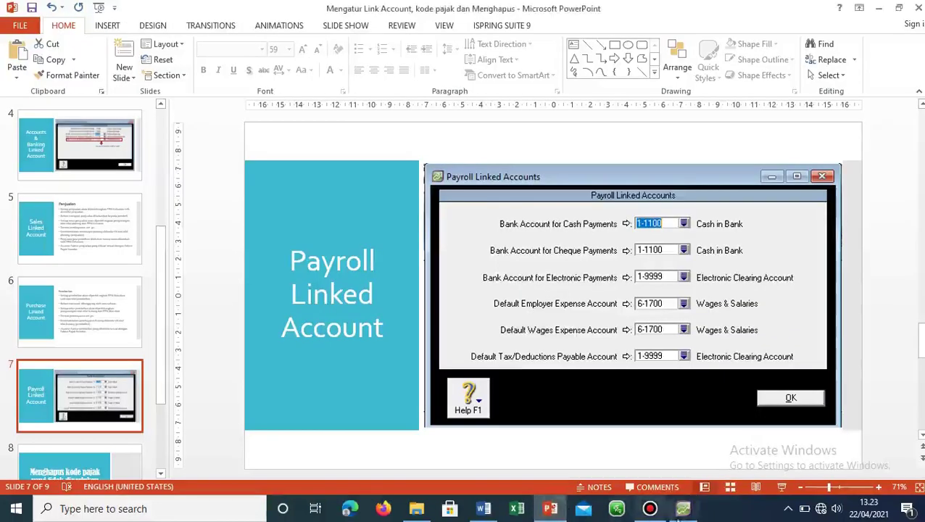
pyautogui.click(683, 508)
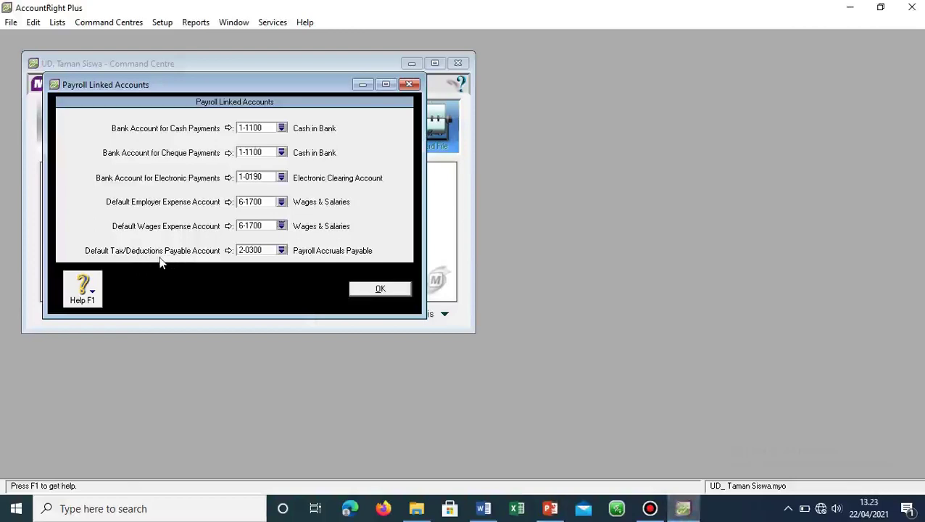
pyautogui.click(282, 253)
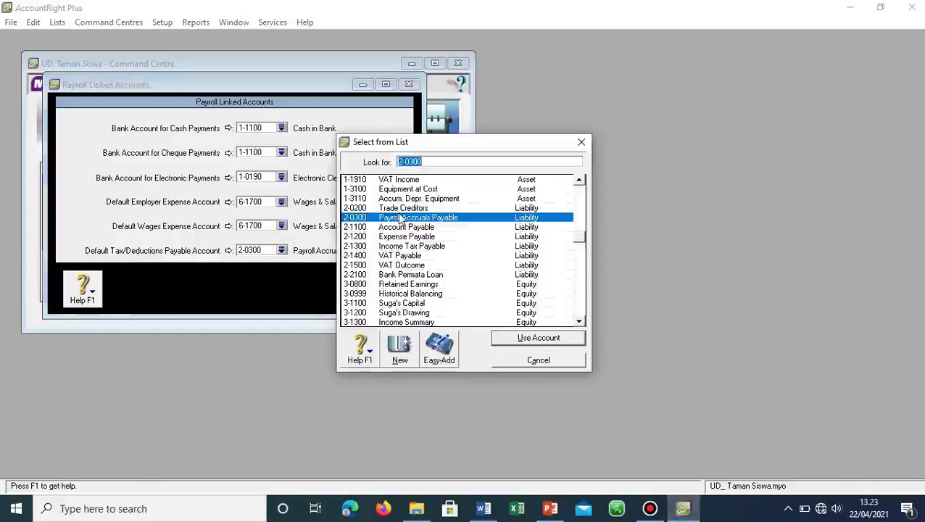
pyautogui.scroll(5, 411, 207)
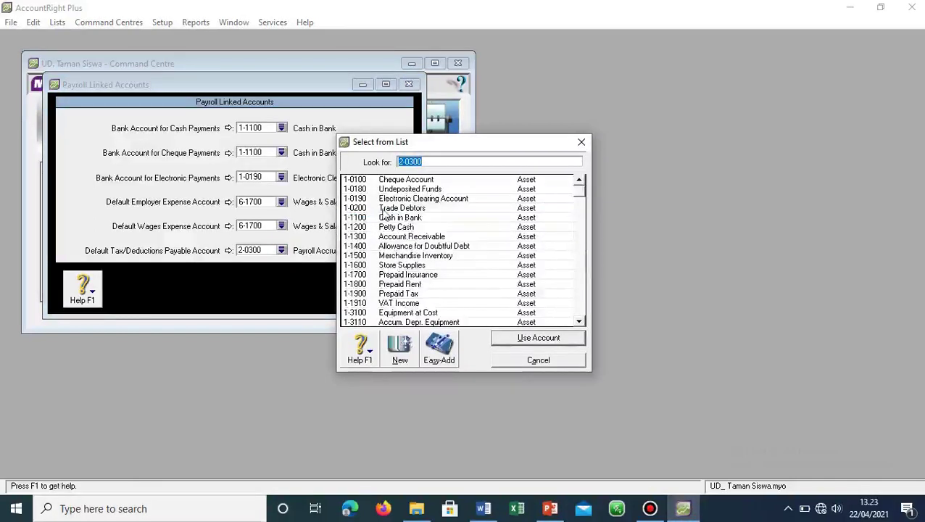
pyautogui.doubleClick(400, 200)
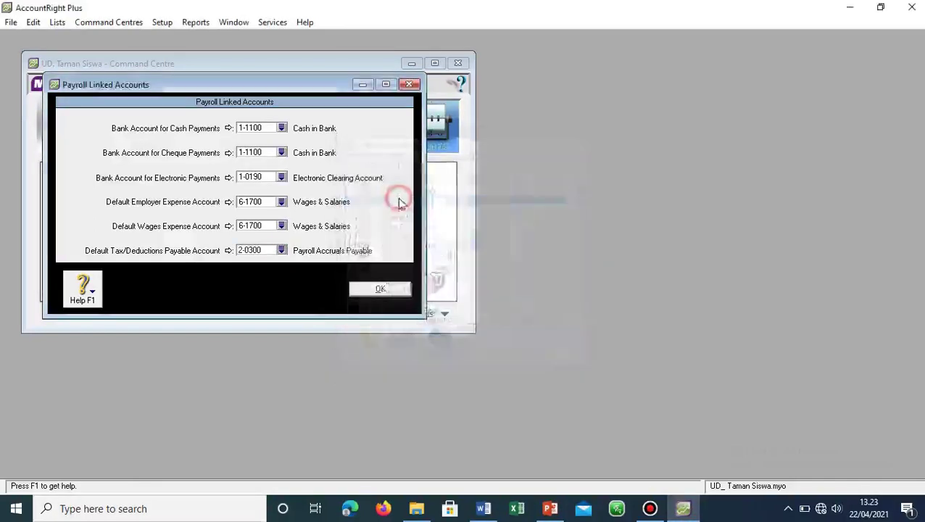
pyautogui.click(466, 299)
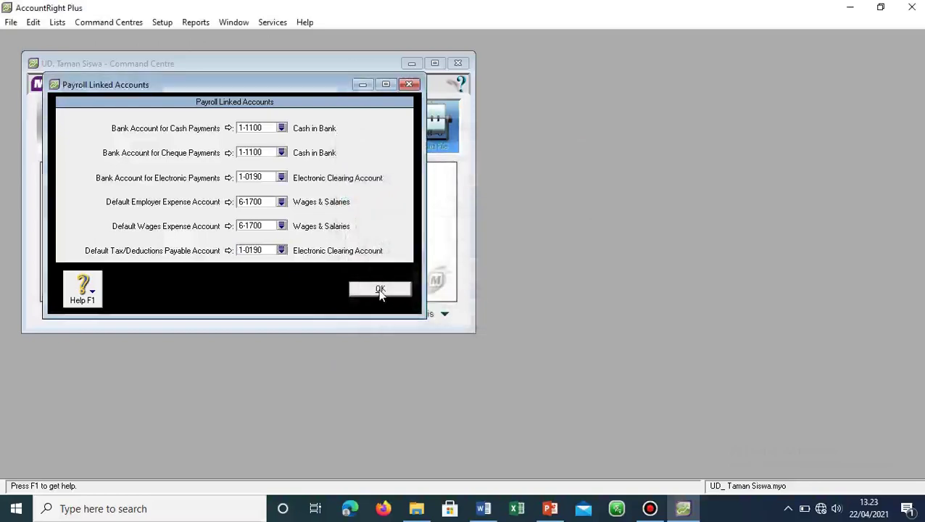